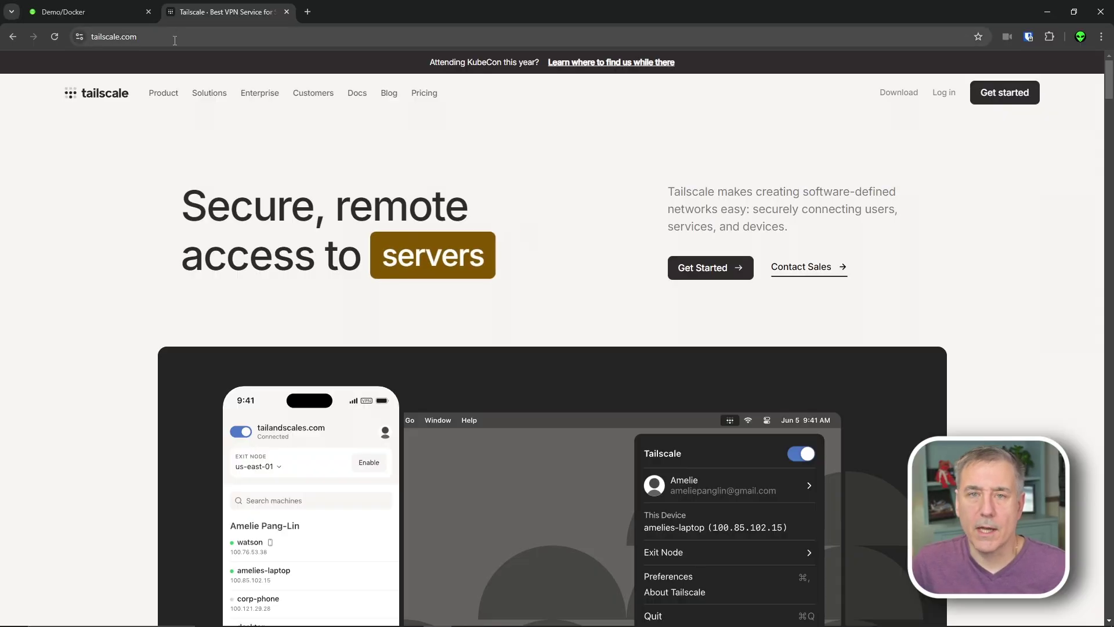
# - Sign up for Tailscale with a Google account and choose Personal use
pyautogui.click(1007, 100)
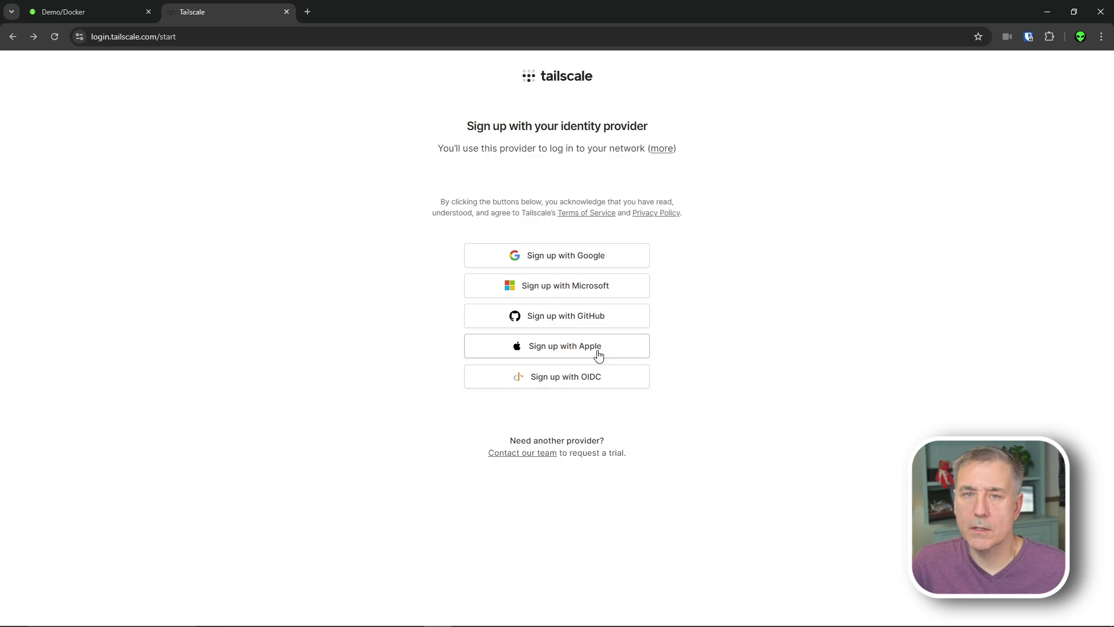
pyautogui.click(587, 259)
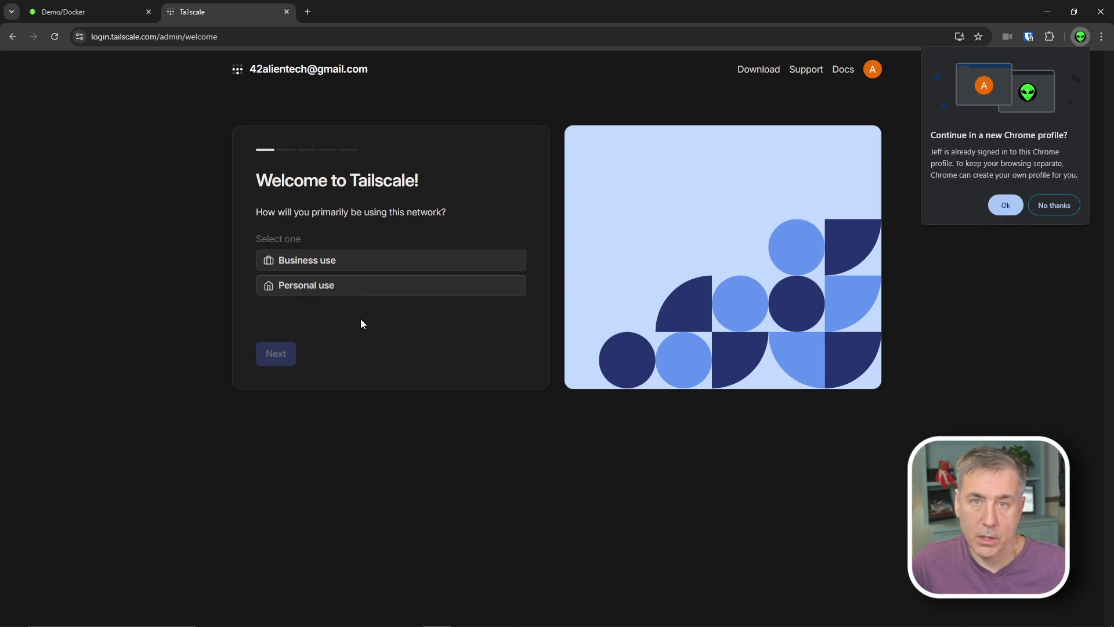
pyautogui.click(330, 287)
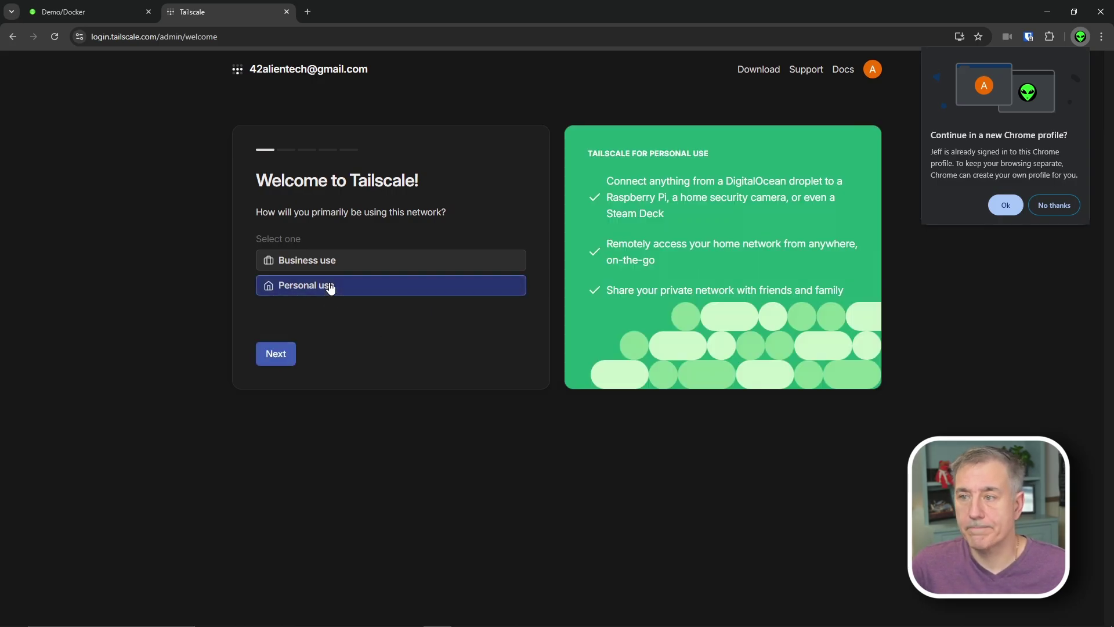
pyautogui.click(287, 356)
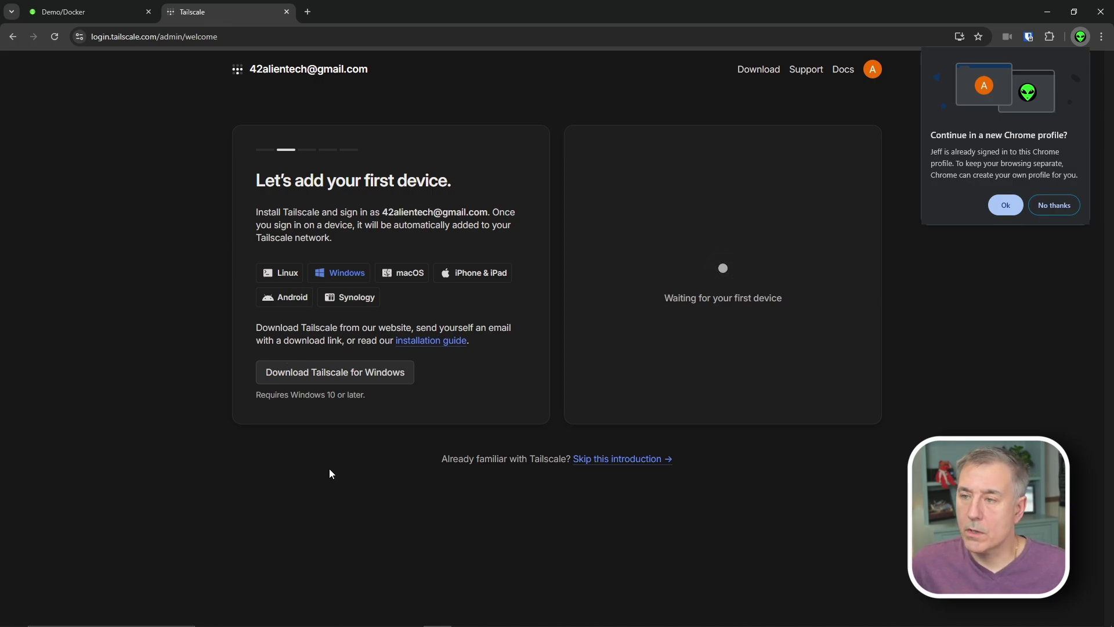
# - Download and run the Tailscale installer for Windows, closing it when finished
pyautogui.click(338, 271)
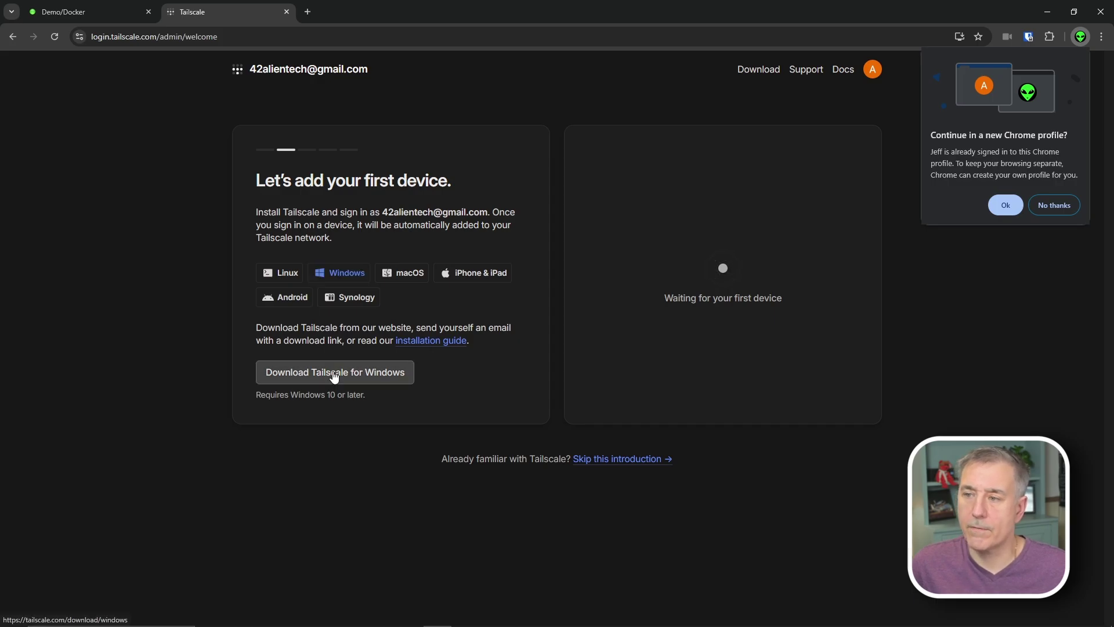
pyautogui.click(334, 375)
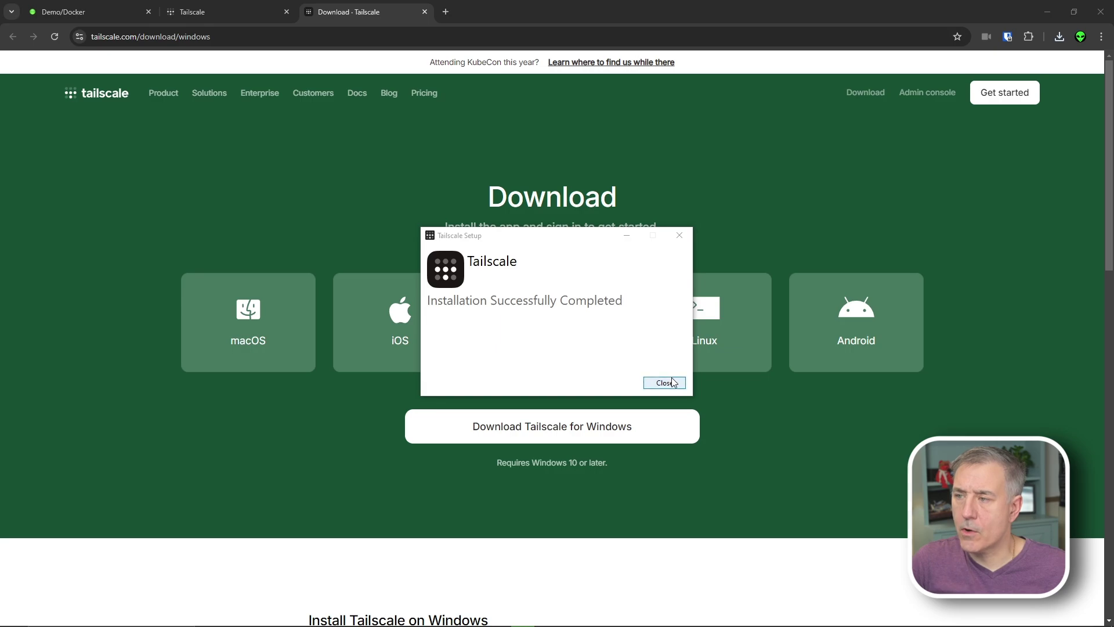
pyautogui.click(673, 383)
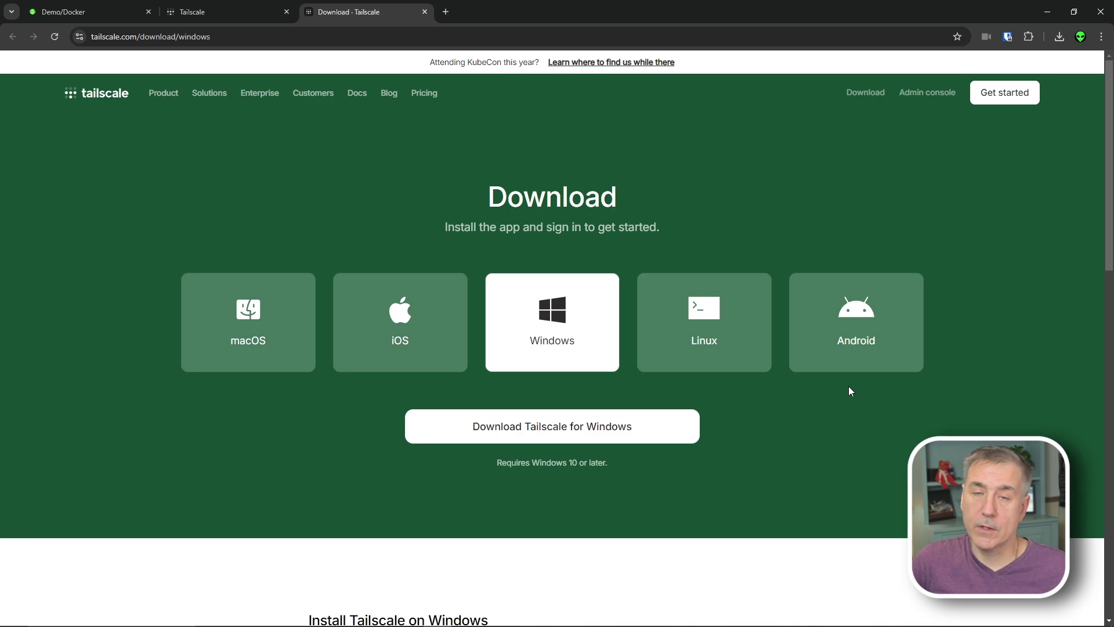
# - Browse the Android, iOS and macOS options, ending on the Linux one-command install script
pyautogui.click(877, 343)
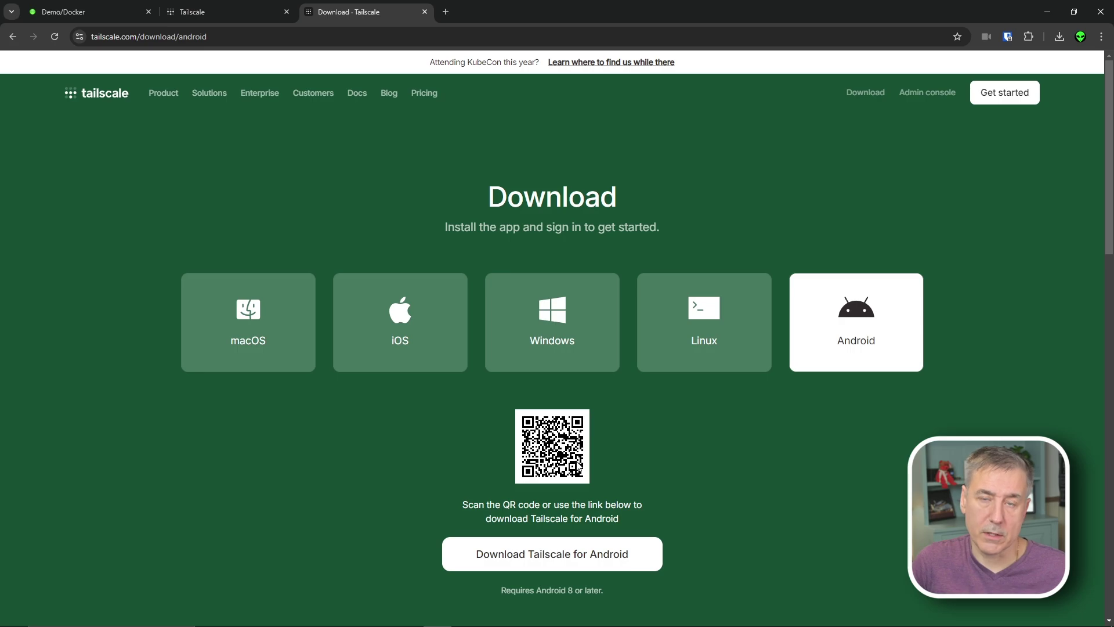
pyautogui.click(378, 339)
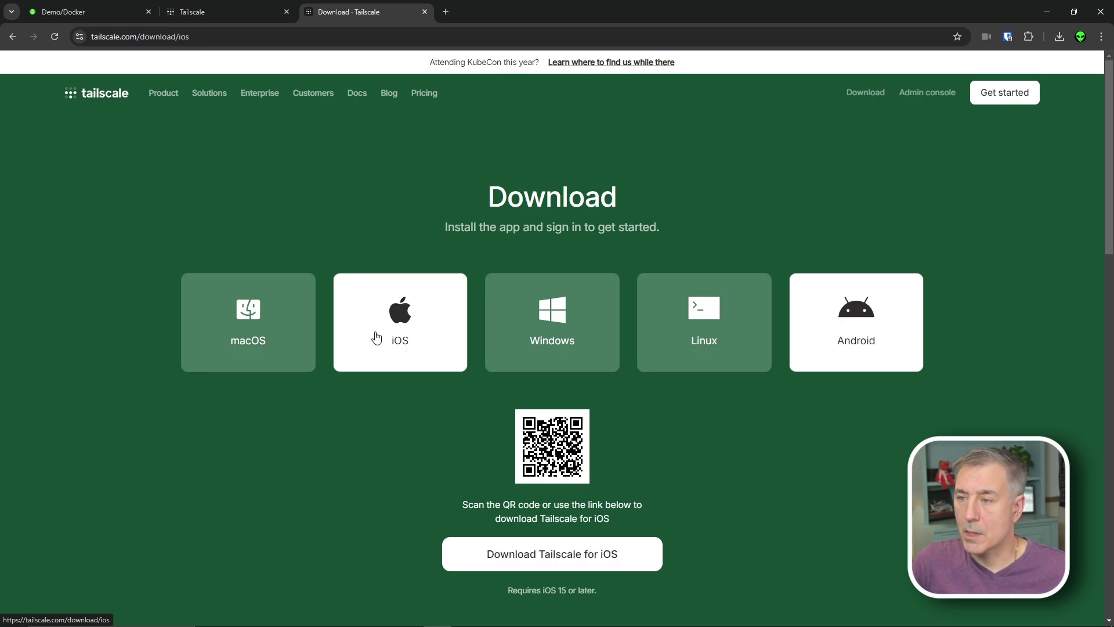
pyautogui.click(256, 343)
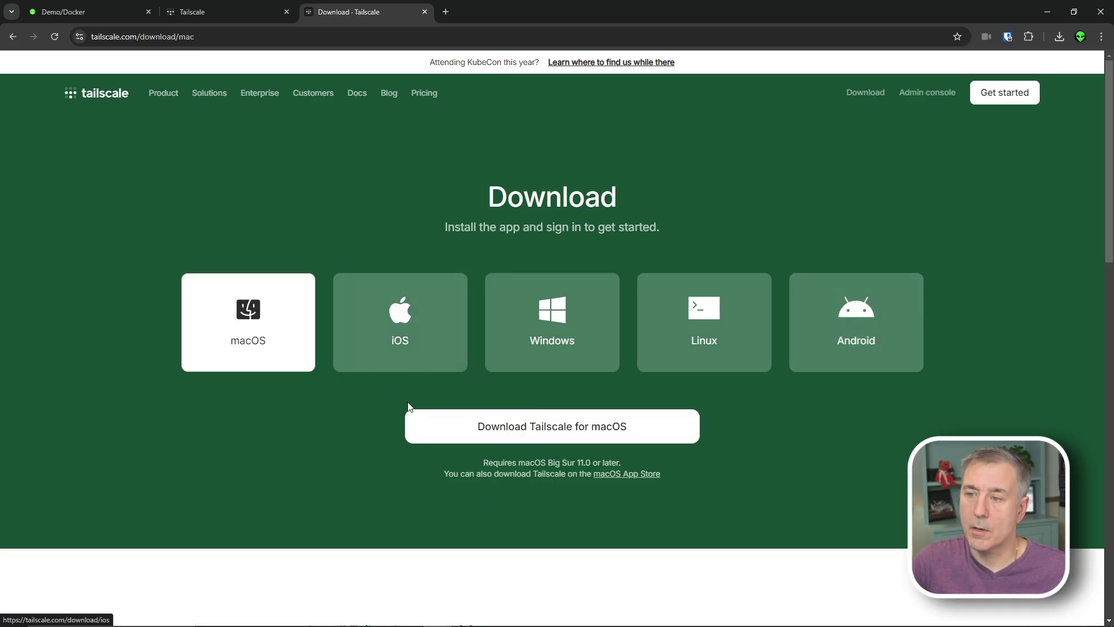
pyautogui.click(729, 342)
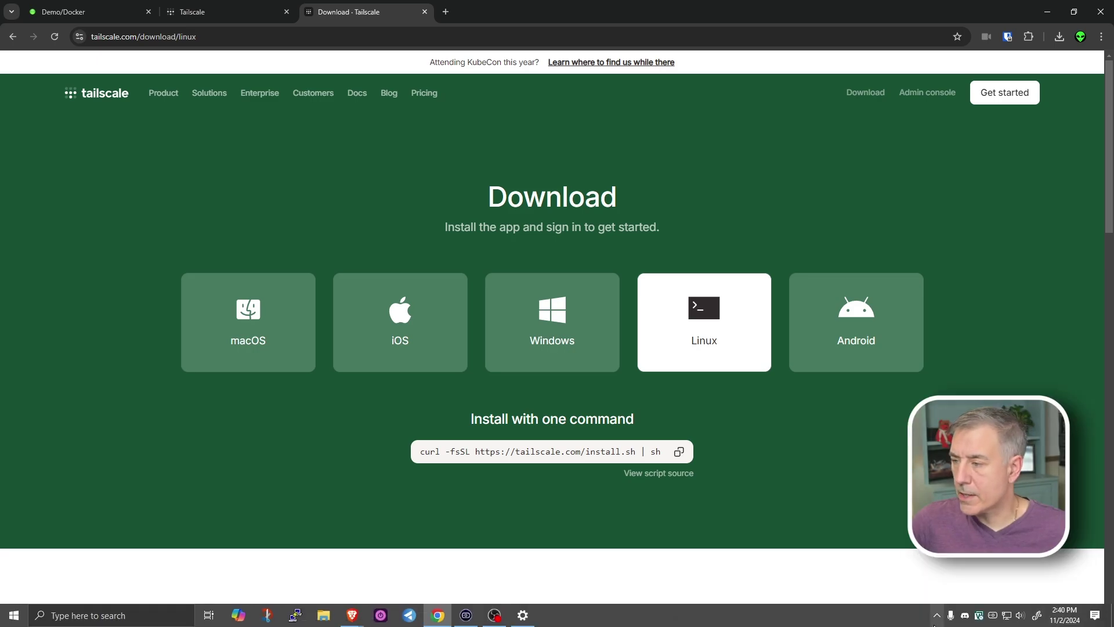
# - Log this PC in from the Tailscale tray menu with the Google account and connect it
pyautogui.click(937, 615)
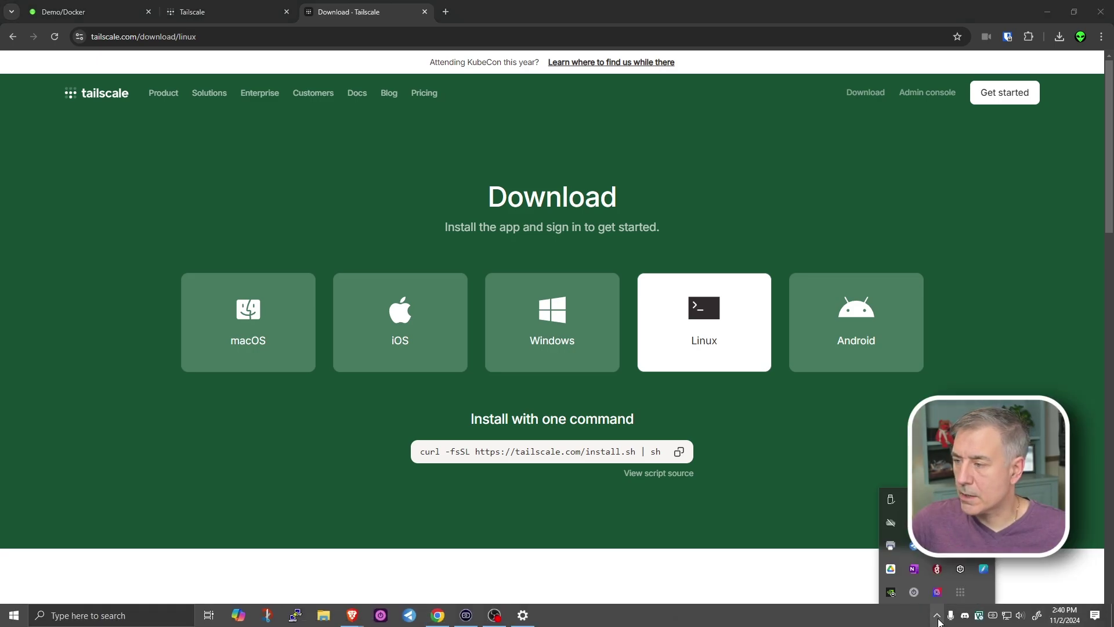
pyautogui.click(959, 596)
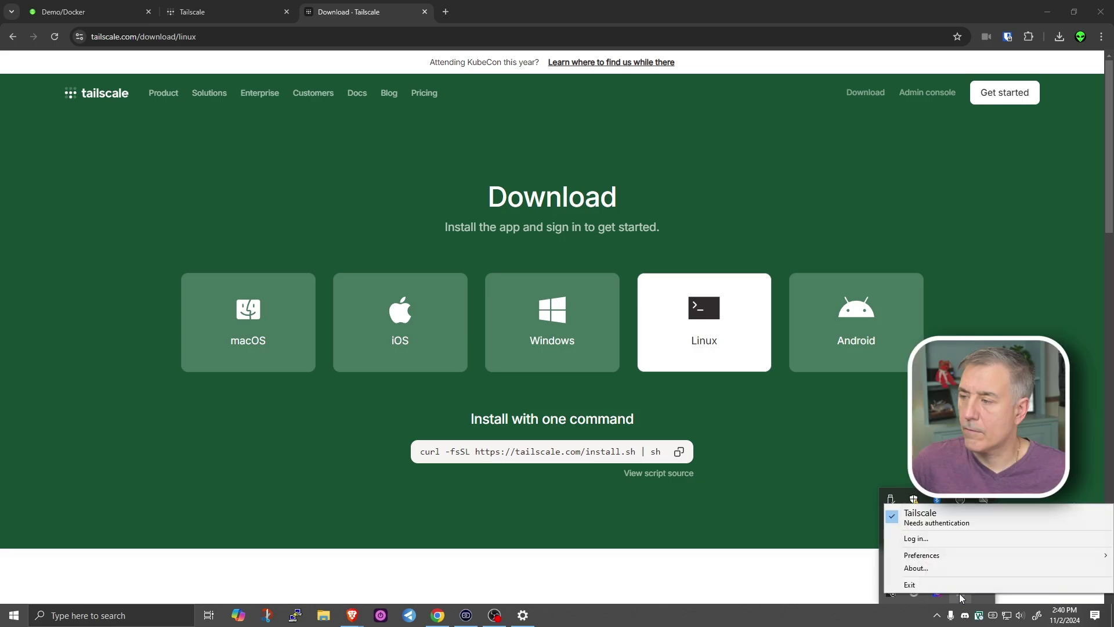
pyautogui.click(917, 538)
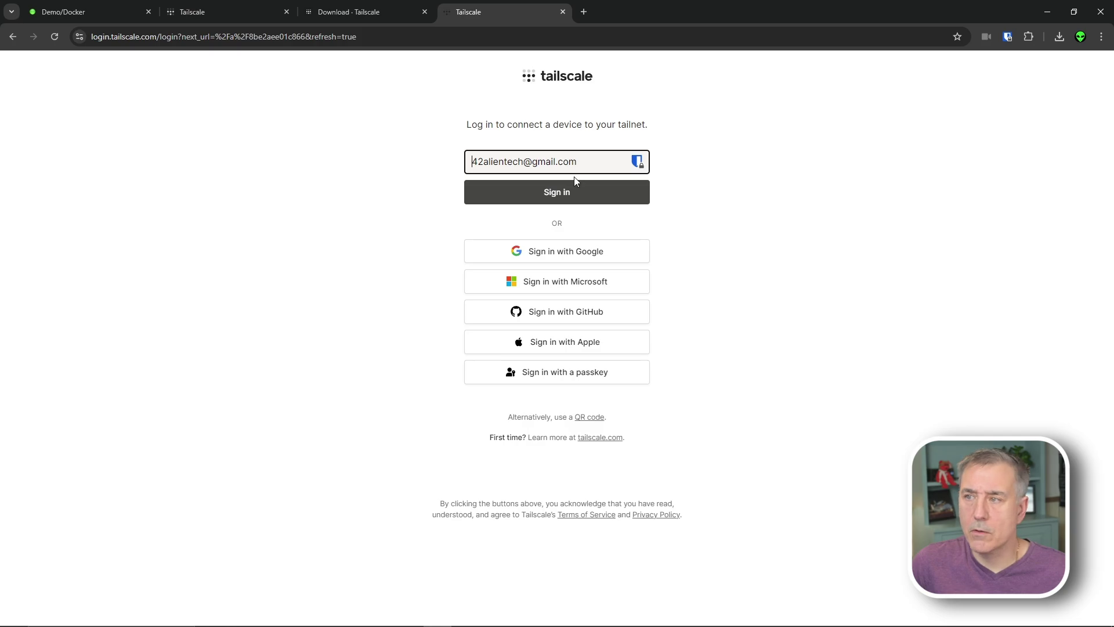
pyautogui.click(577, 192)
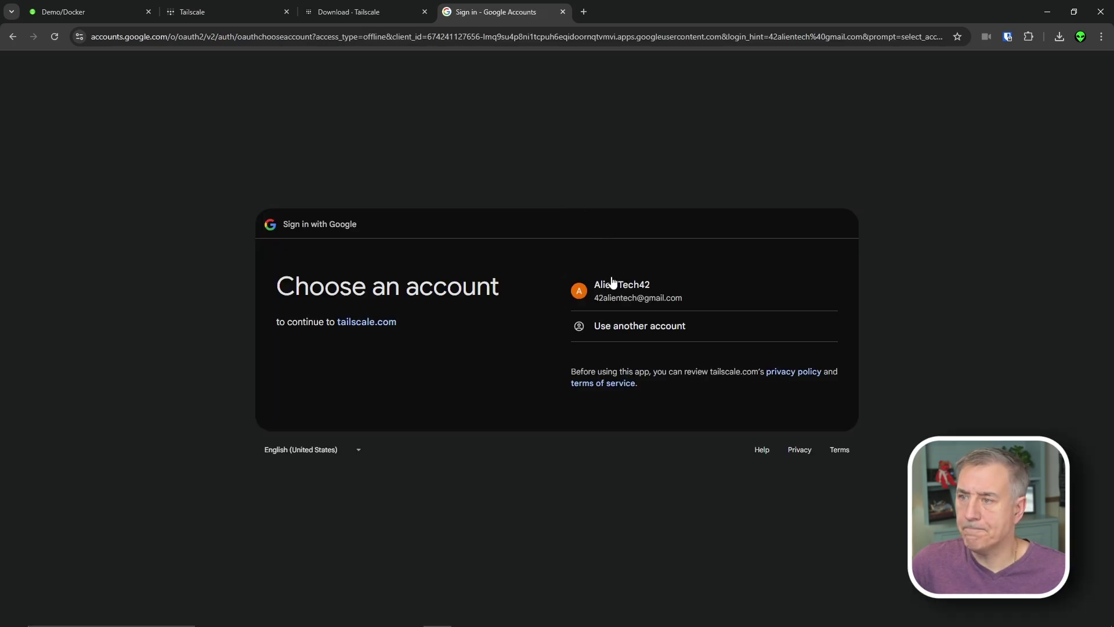
pyautogui.click(613, 283)
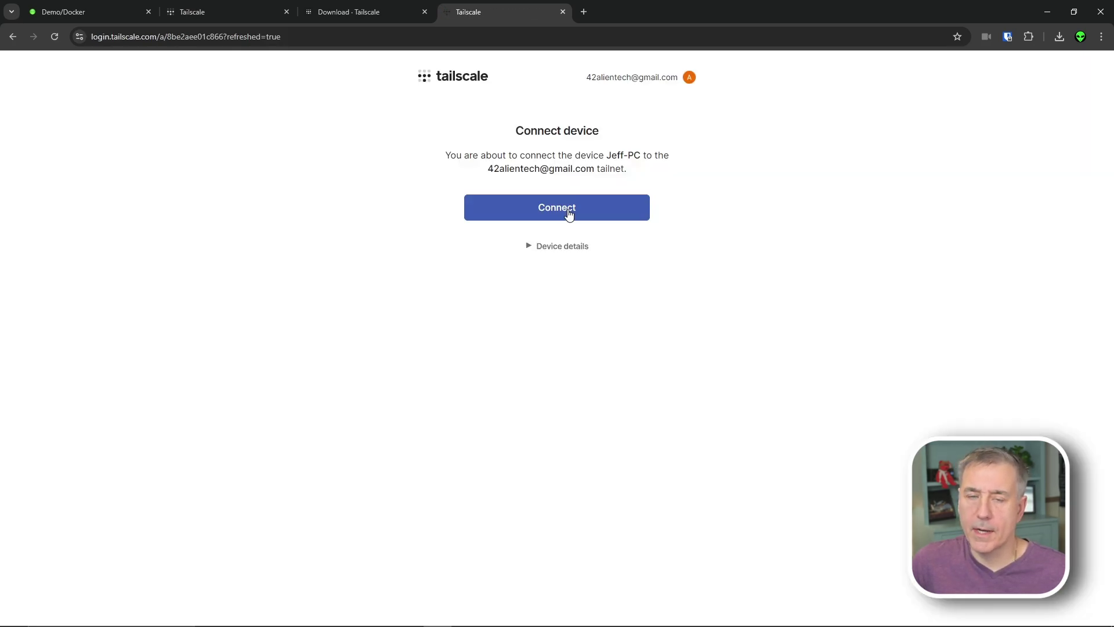
pyautogui.click(569, 214)
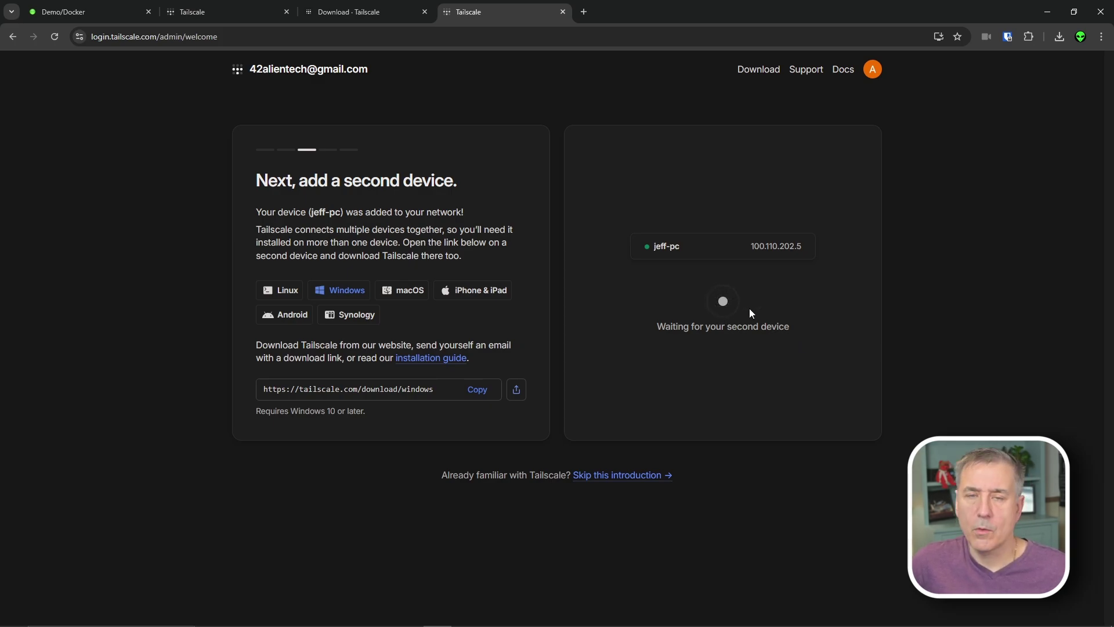
pyautogui.click(627, 476)
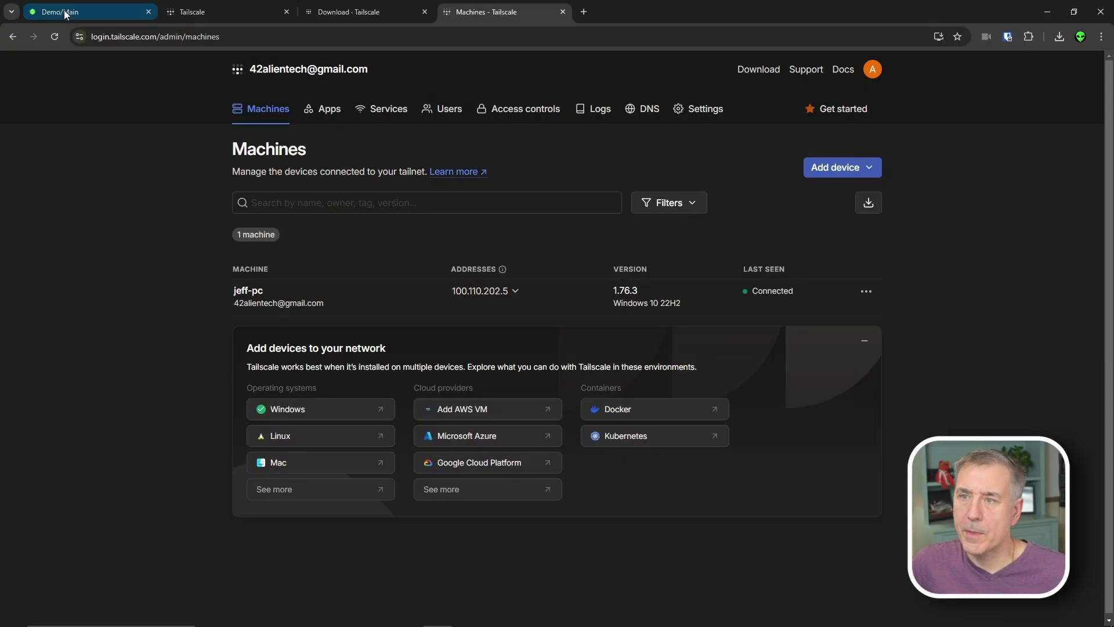
# - Search Unraid's Apps catalogue for 'tailscale' and install the Tailscale (Plugin)
pyautogui.click(64, 10)
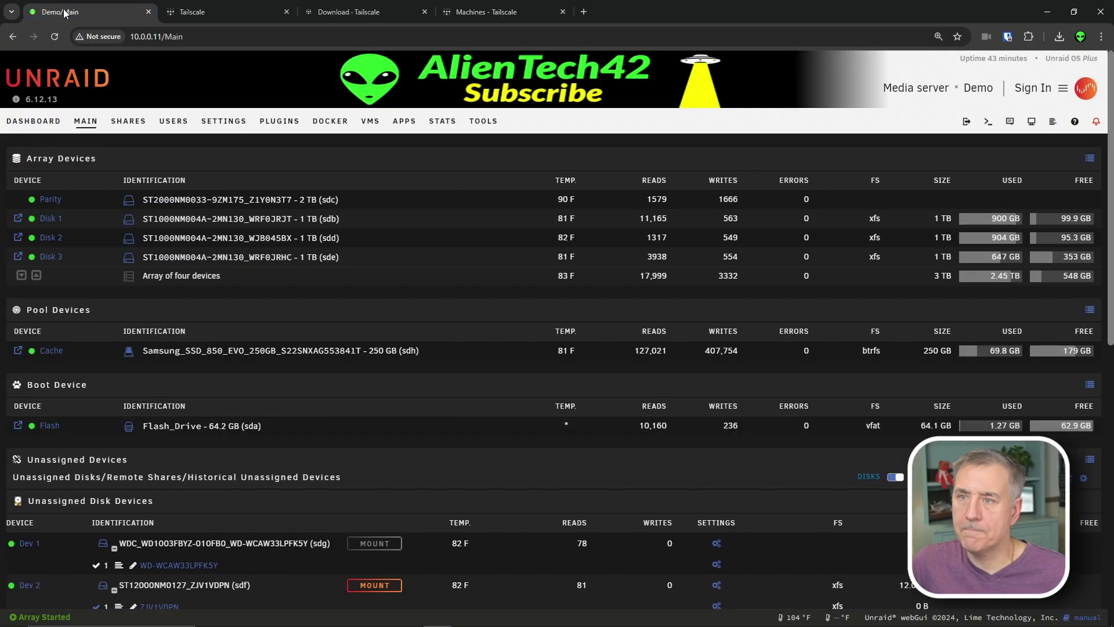
pyautogui.click(404, 121)
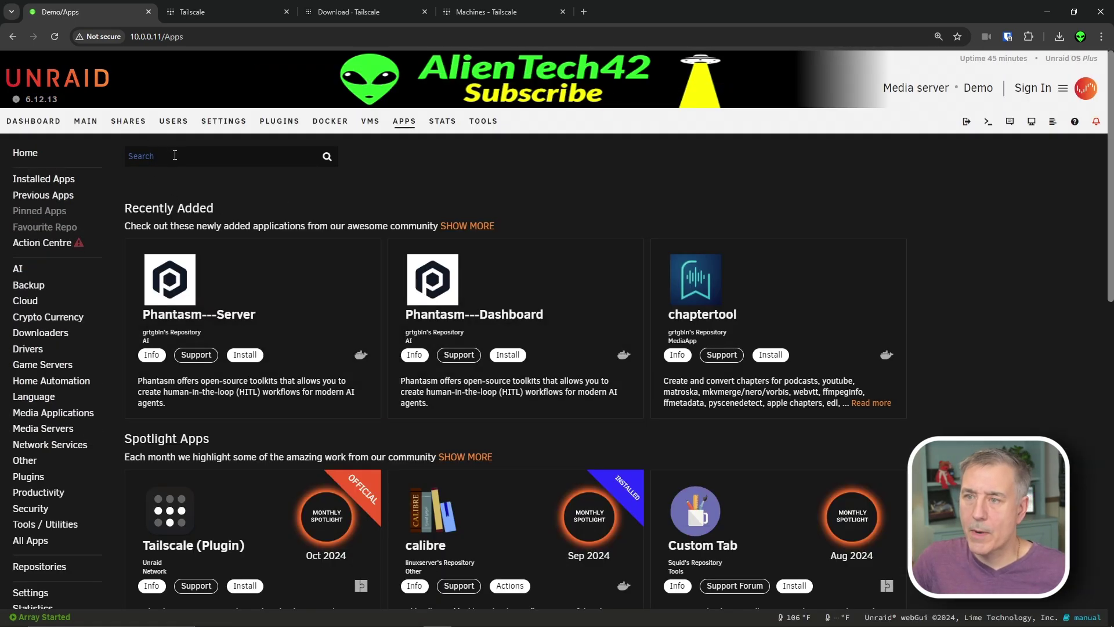
pyautogui.click(174, 156)
pyautogui.write('tailscale')
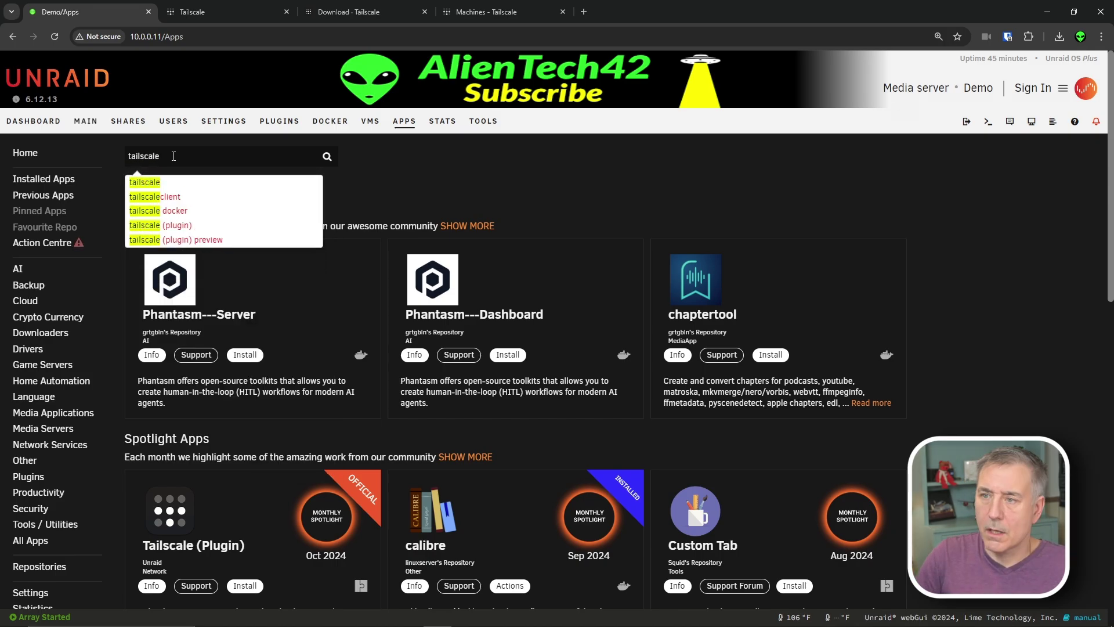
pyautogui.click(175, 228)
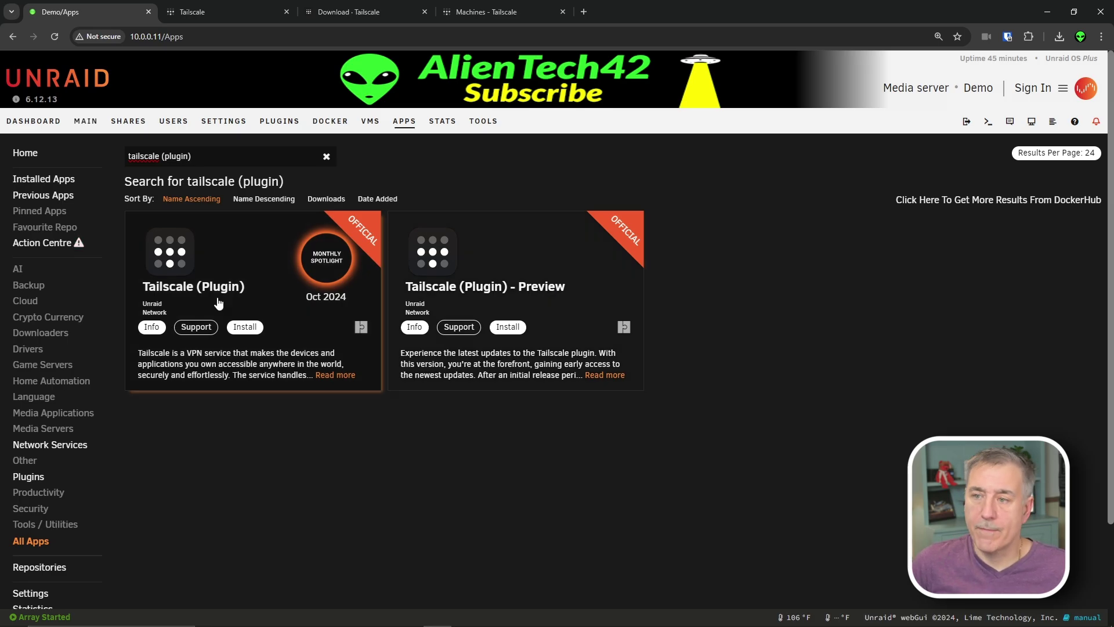
pyautogui.click(245, 328)
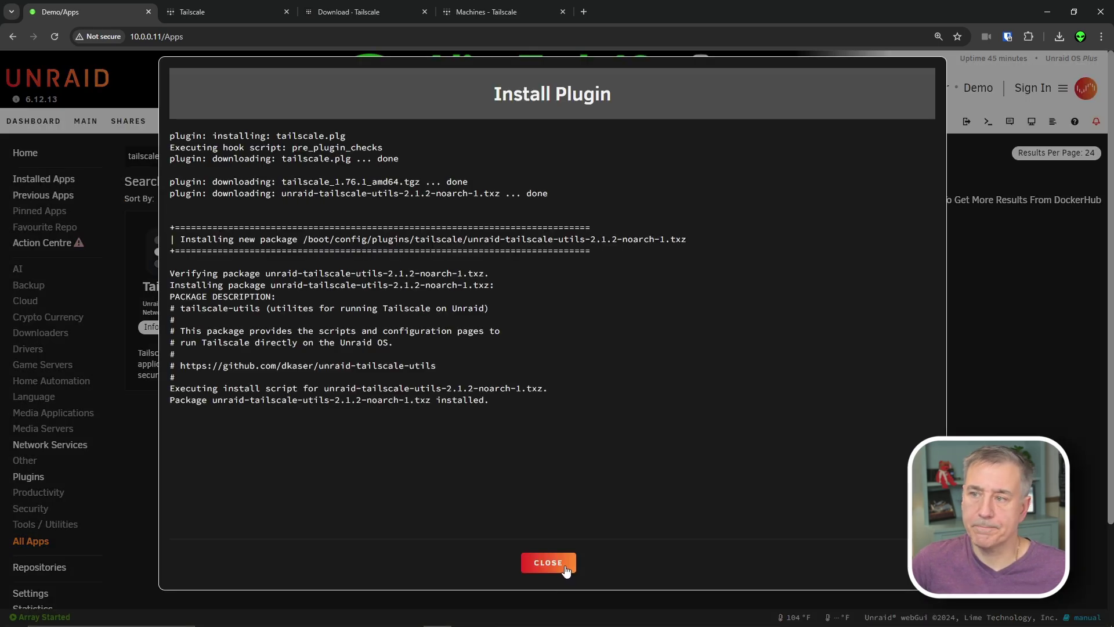
pyautogui.click(565, 575)
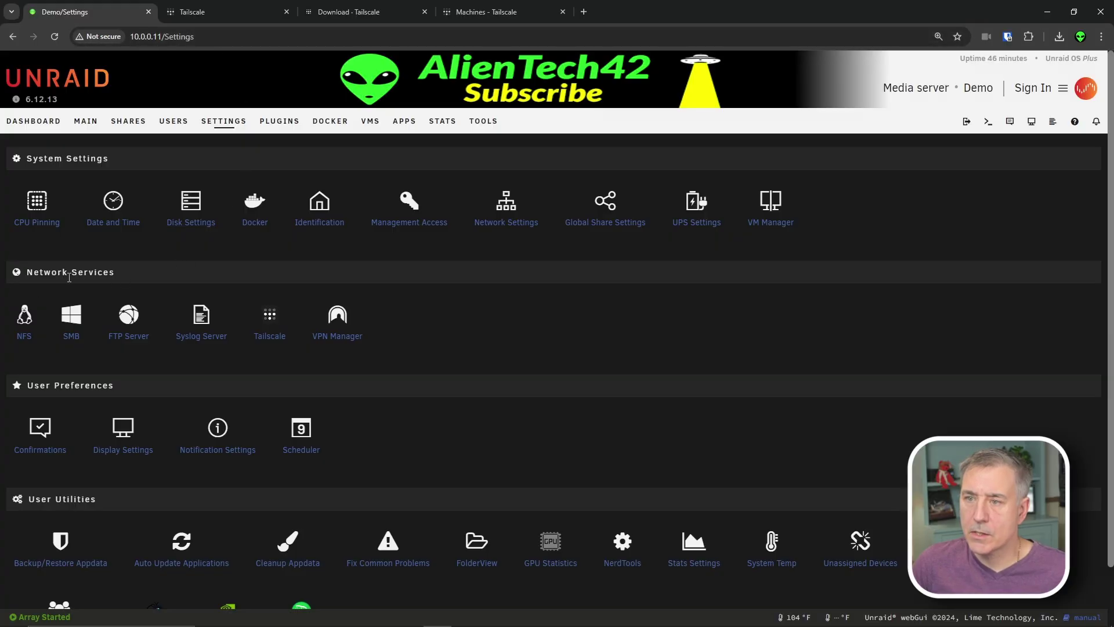
pyautogui.click(279, 334)
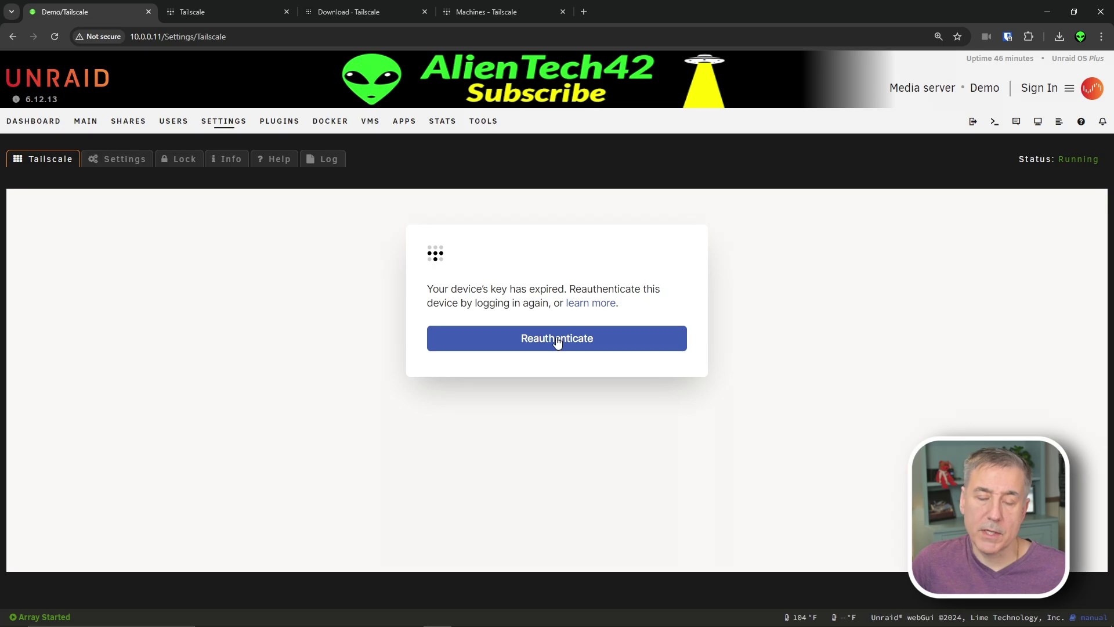
pyautogui.click(557, 341)
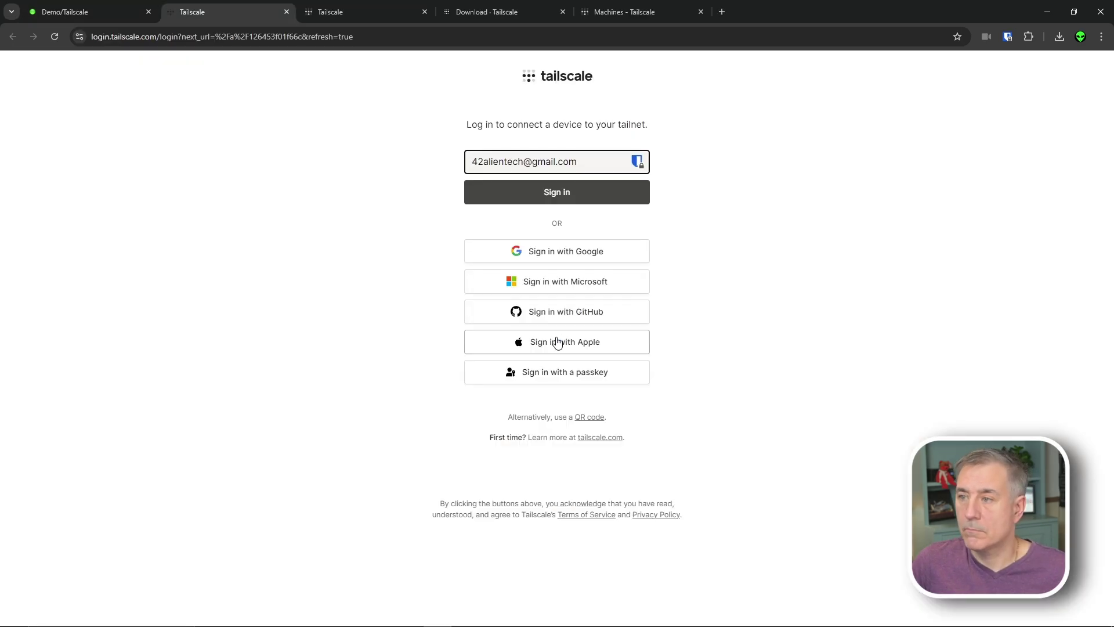
pyautogui.click(568, 189)
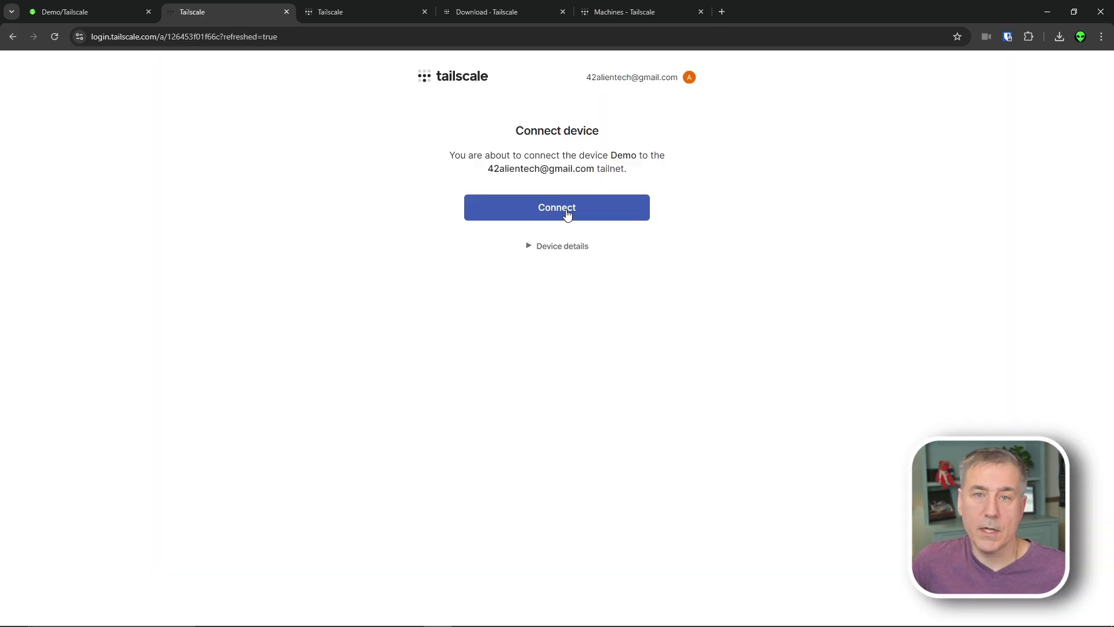
pyautogui.click(568, 213)
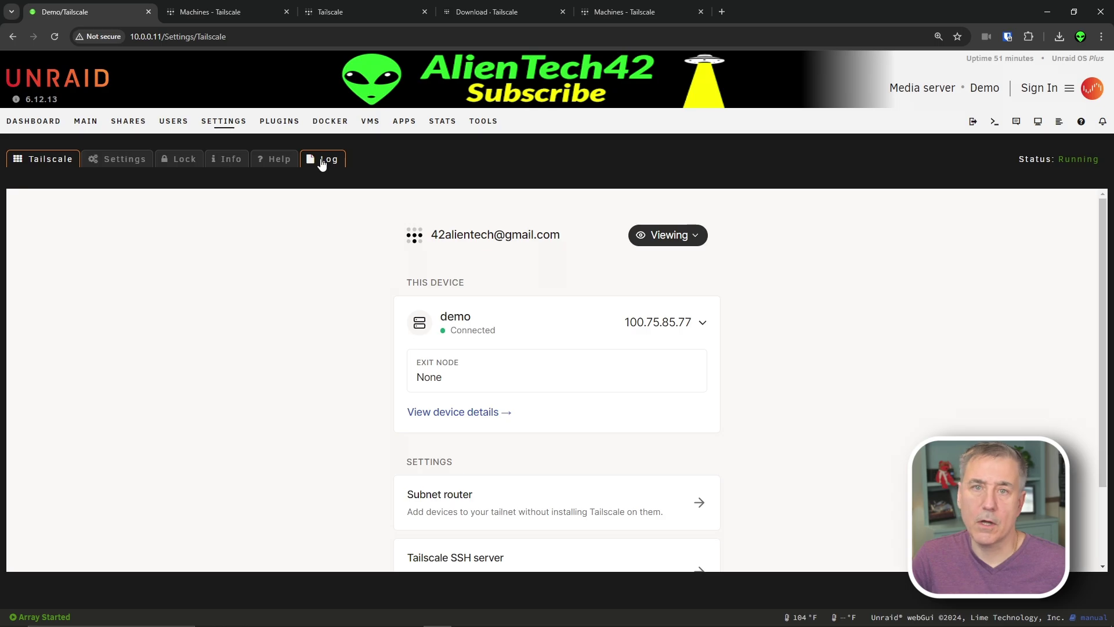
# - In the plugin's Advanced View, set Use Tailscale DNS settings to Yes
pyautogui.click(125, 161)
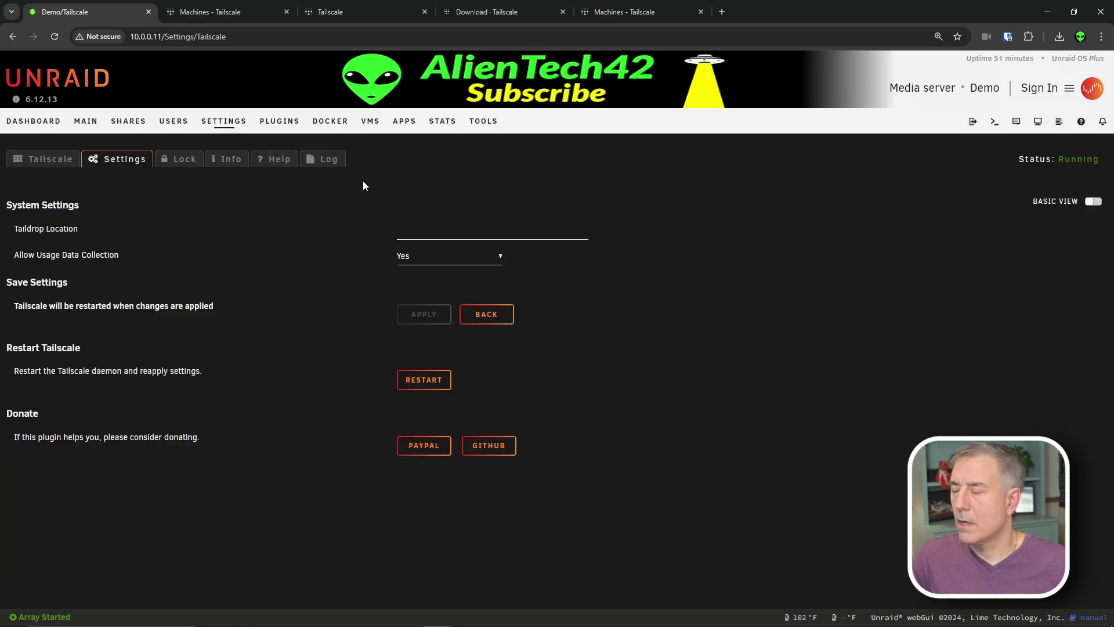
pyautogui.click(1095, 203)
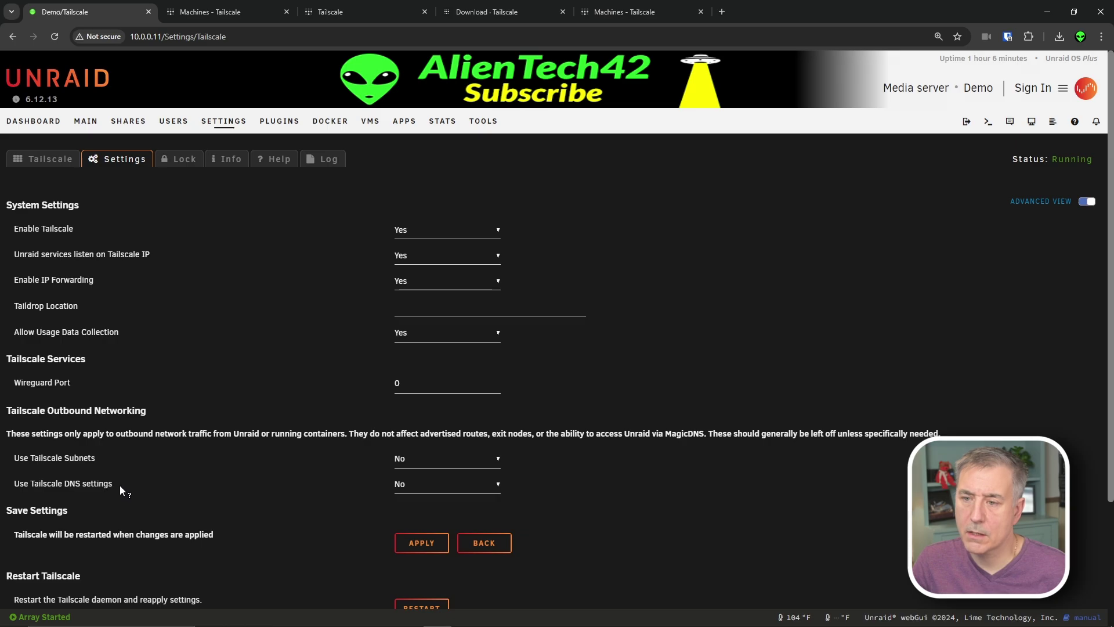
pyautogui.click(441, 488)
pyautogui.click(423, 518)
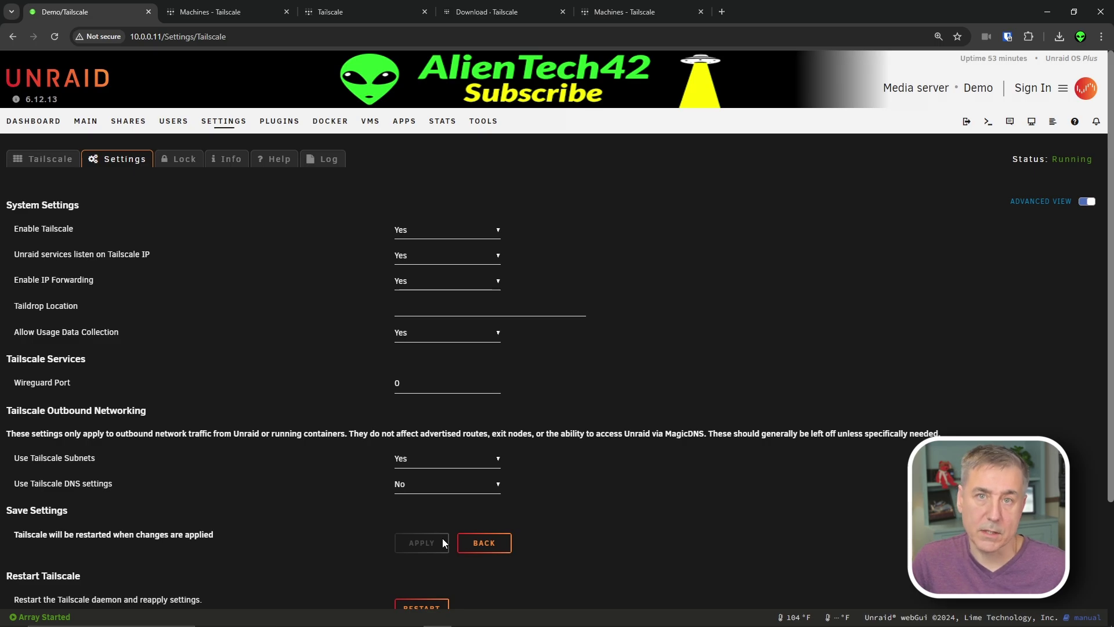
# - Open the Subnet router details on the Tailscale page to confirm no routes are advertised
pyautogui.click(50, 161)
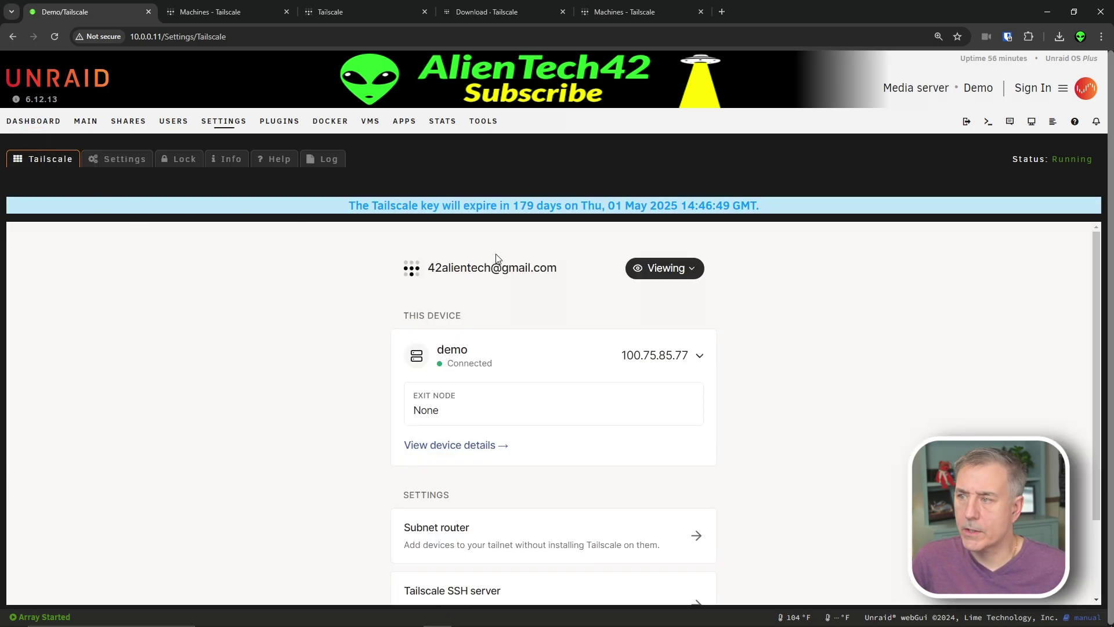
pyautogui.scroll(-3, 471, 360)
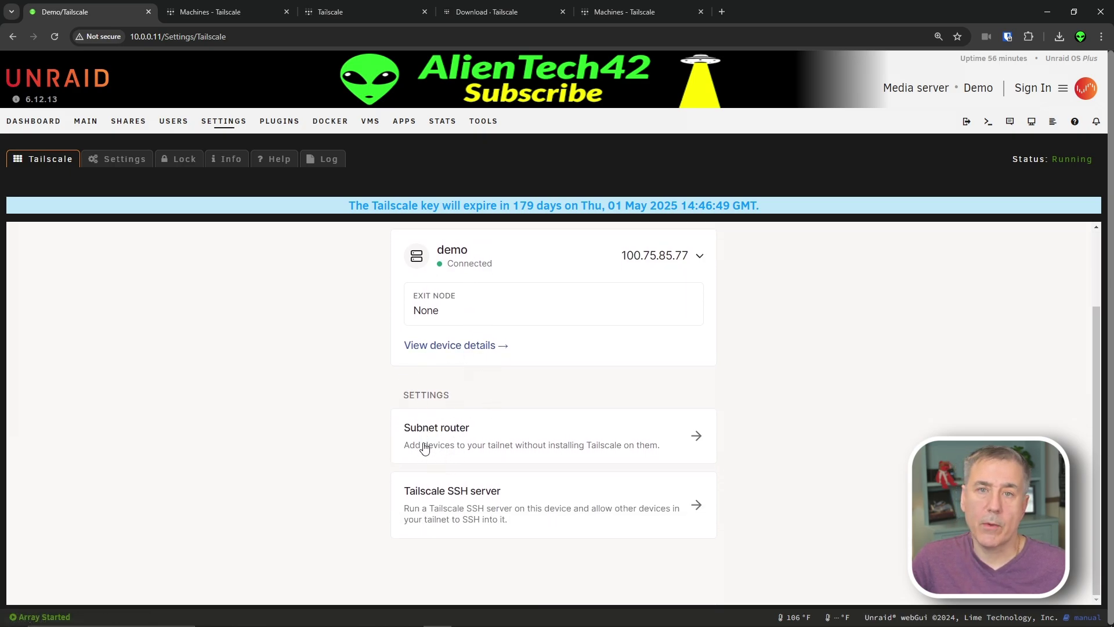
pyautogui.click(696, 442)
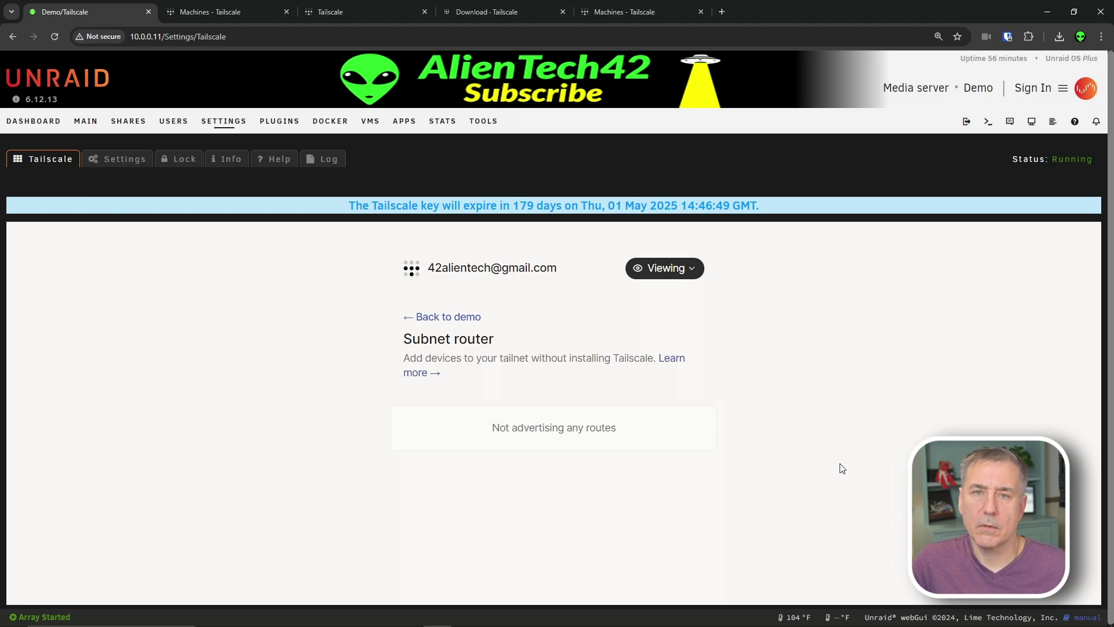
# - Read the 10.0.0.11/24 address and 10.0.0.1 gateway in Network Settings, then open the web terminal
pyautogui.click(229, 120)
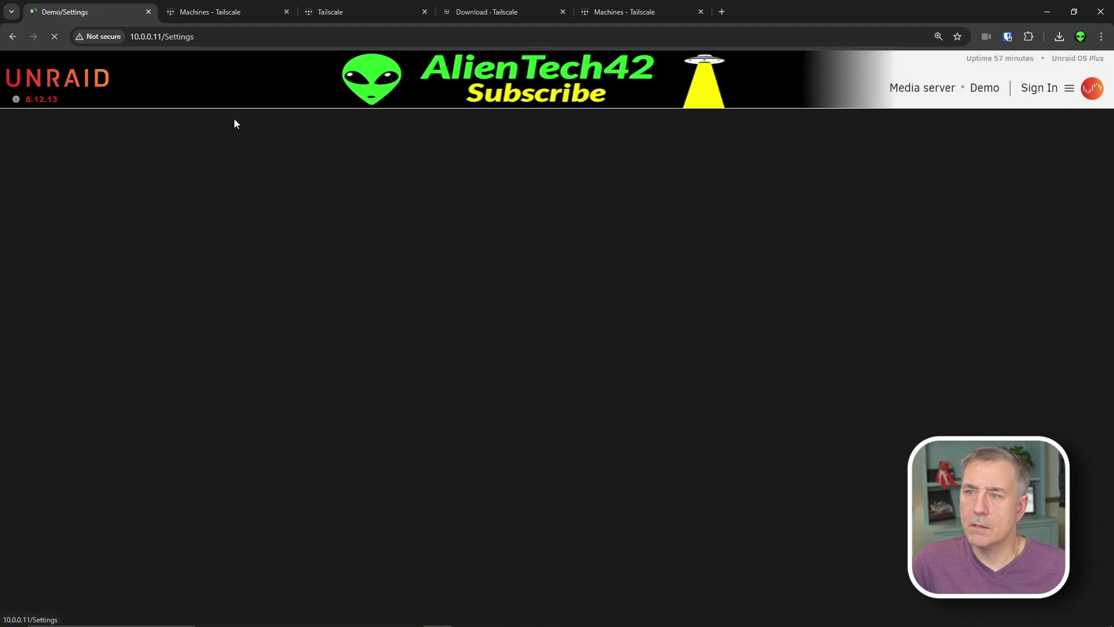
pyautogui.click(510, 227)
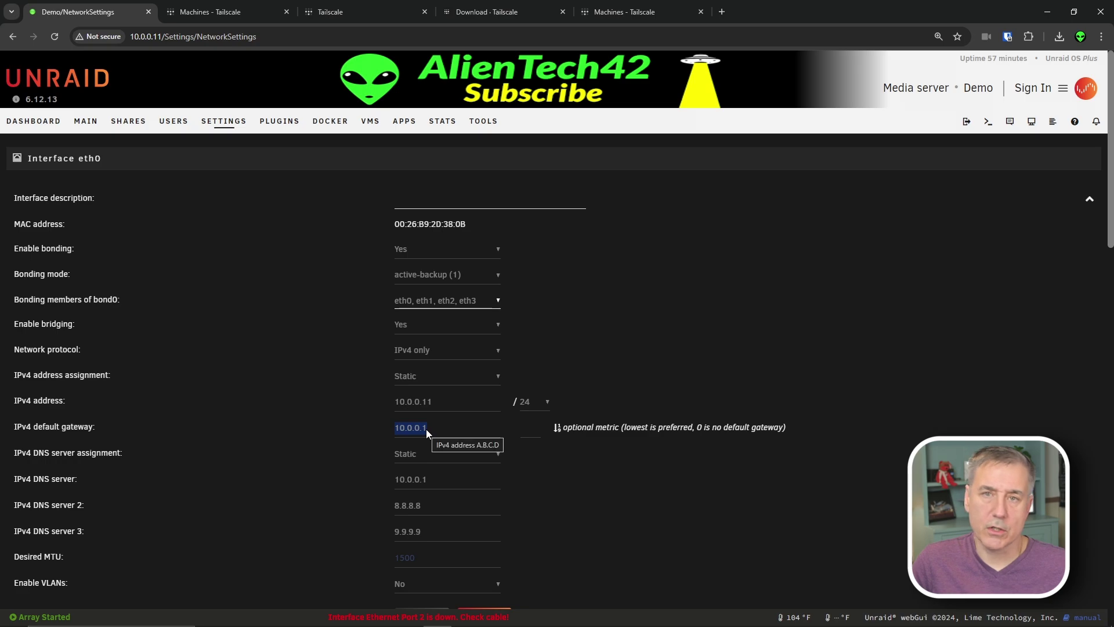
pyautogui.click(442, 432)
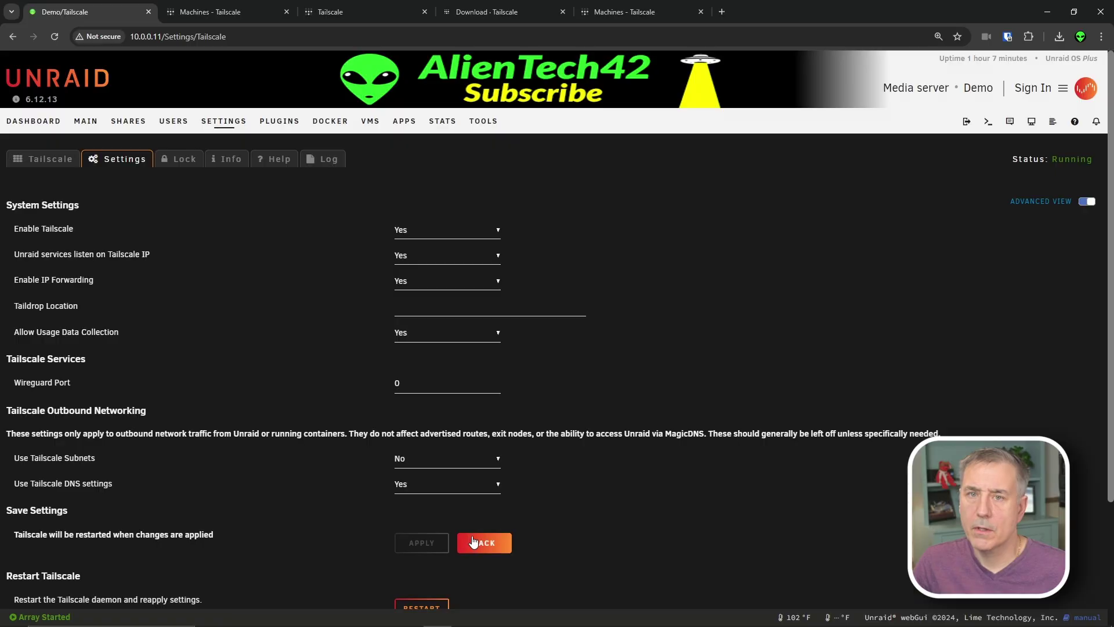
pyautogui.click(987, 123)
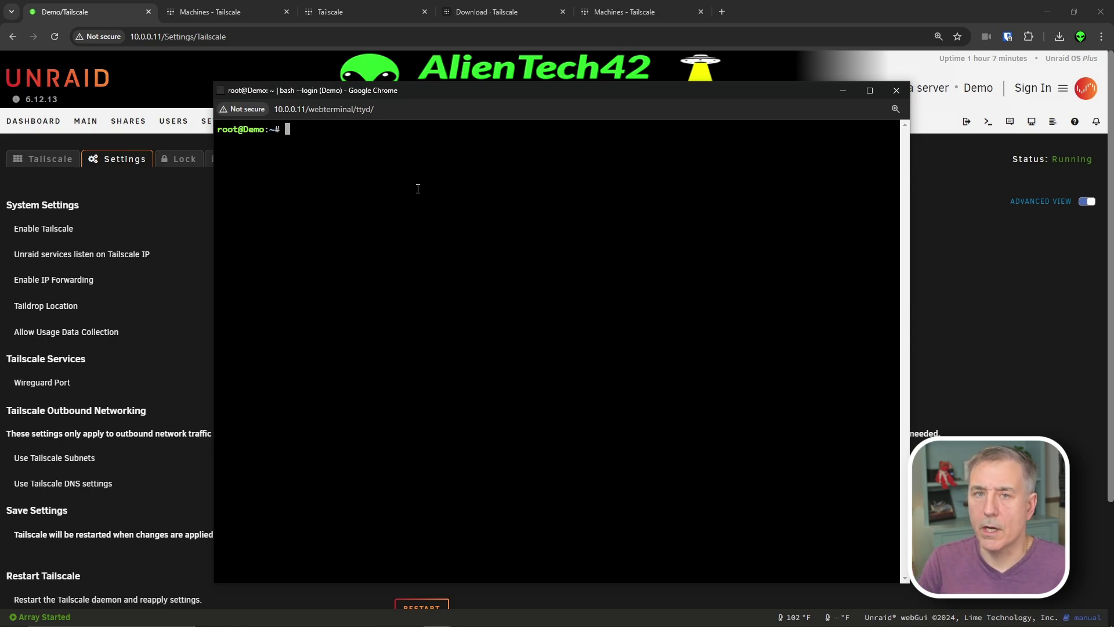
# - Run 'tailscale up --advertise-routes=10.0.0.0/24' at the root prompt
pyautogui.write('tail')
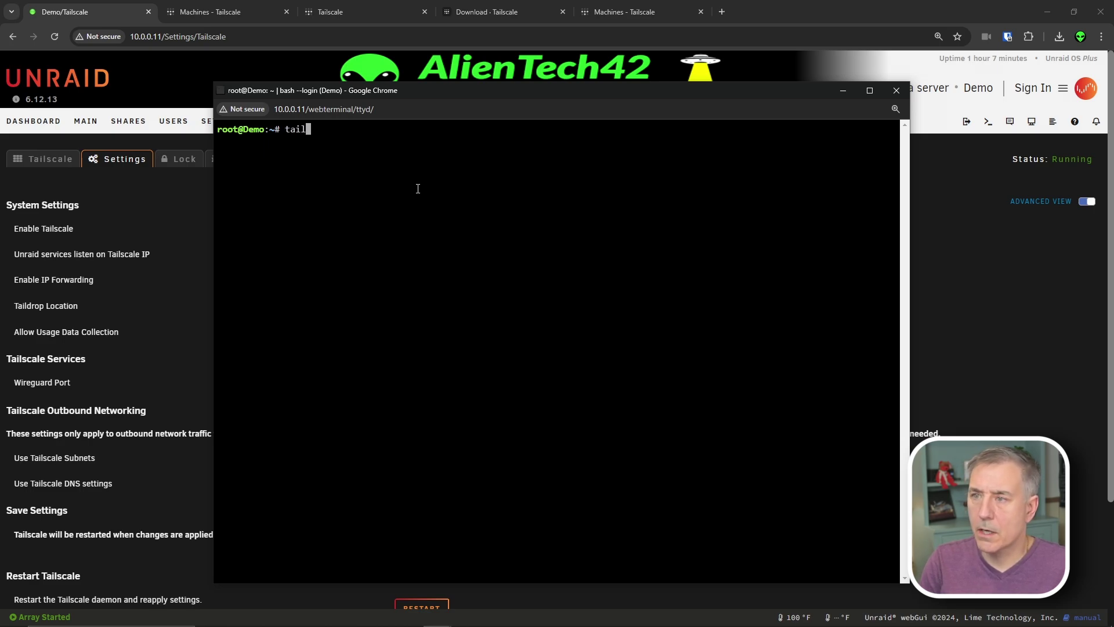
pyautogui.write('scale up ')
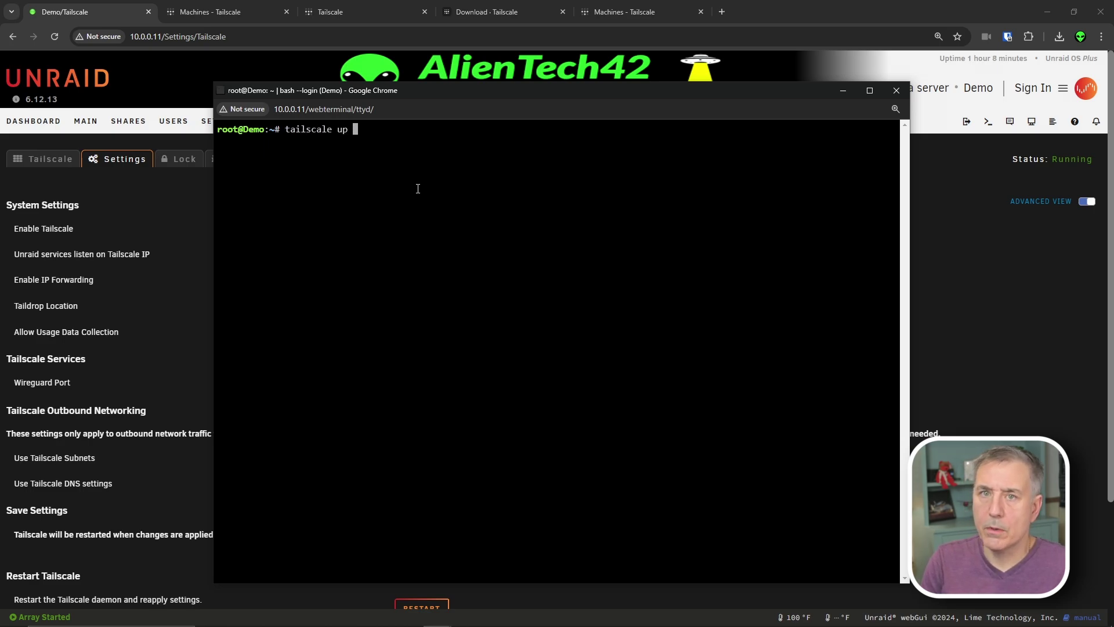
pyautogui.write('--adver')
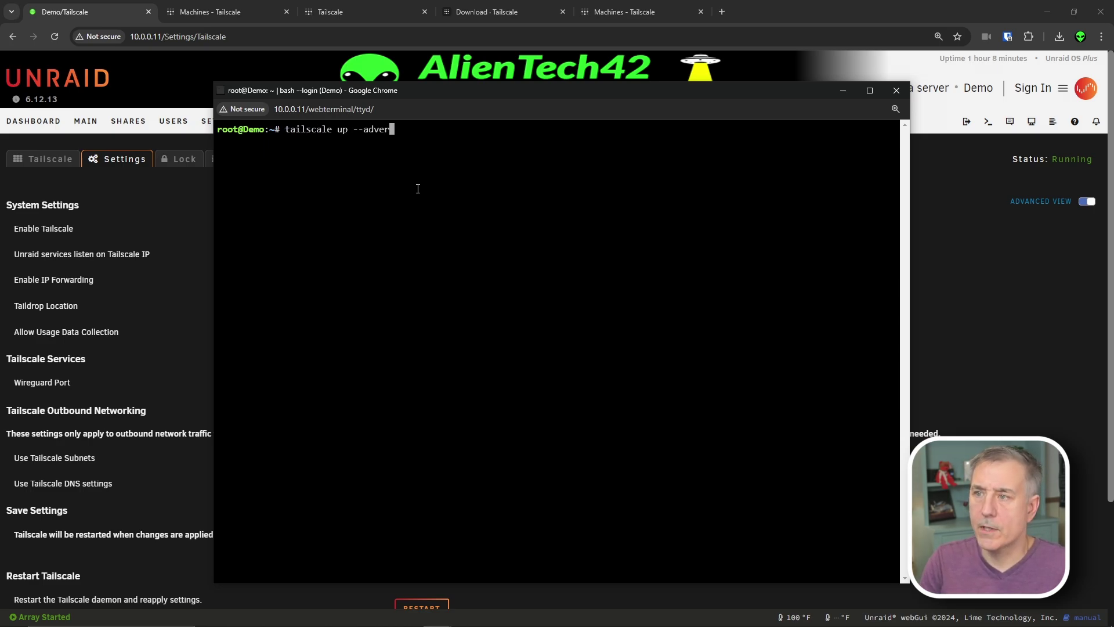
pyautogui.write('tise-routes')
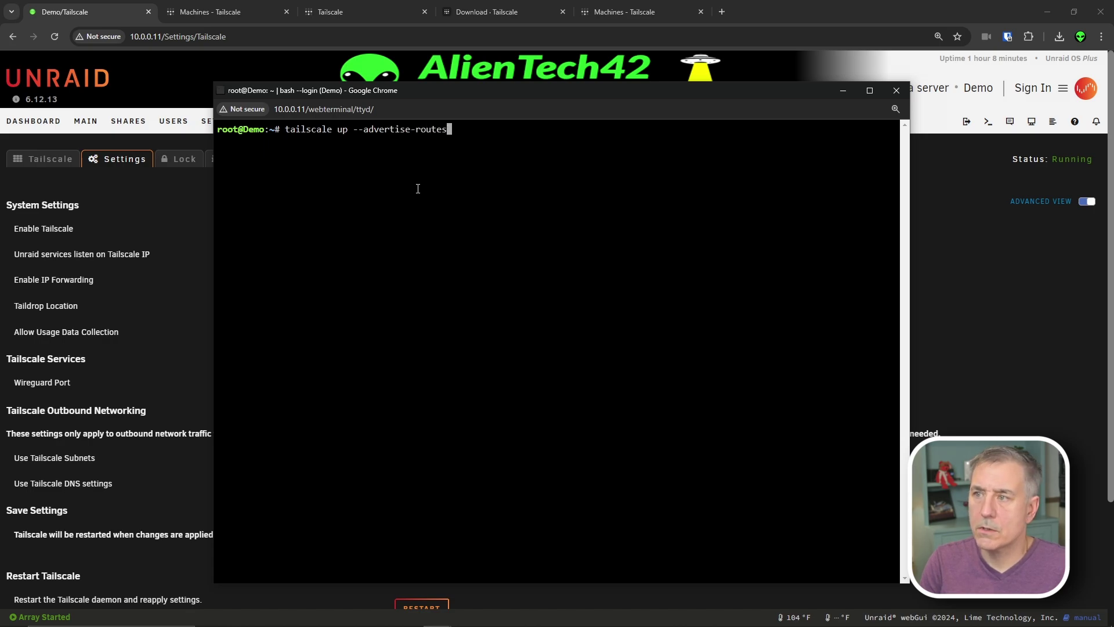
pyautogui.write('=')
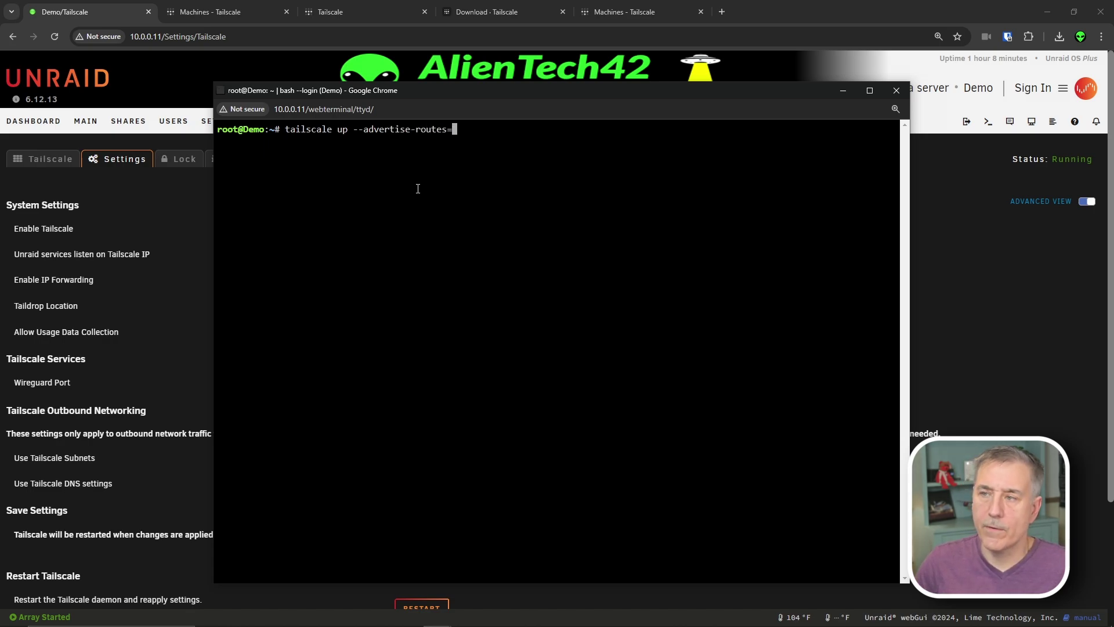
pyautogui.write('10.0.')
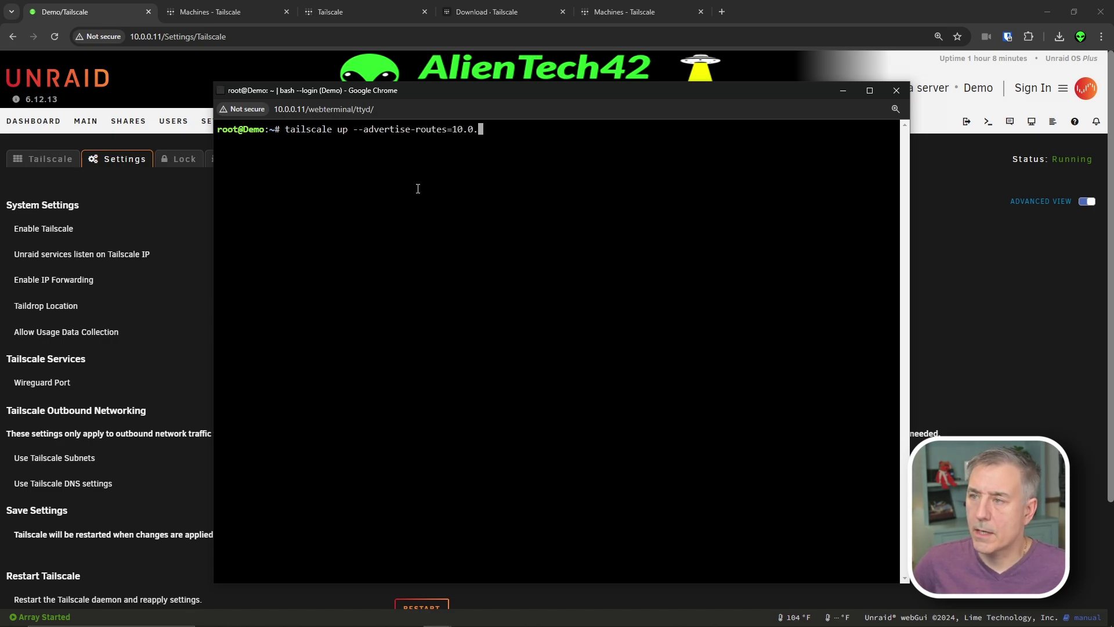
pyautogui.write('0.0')
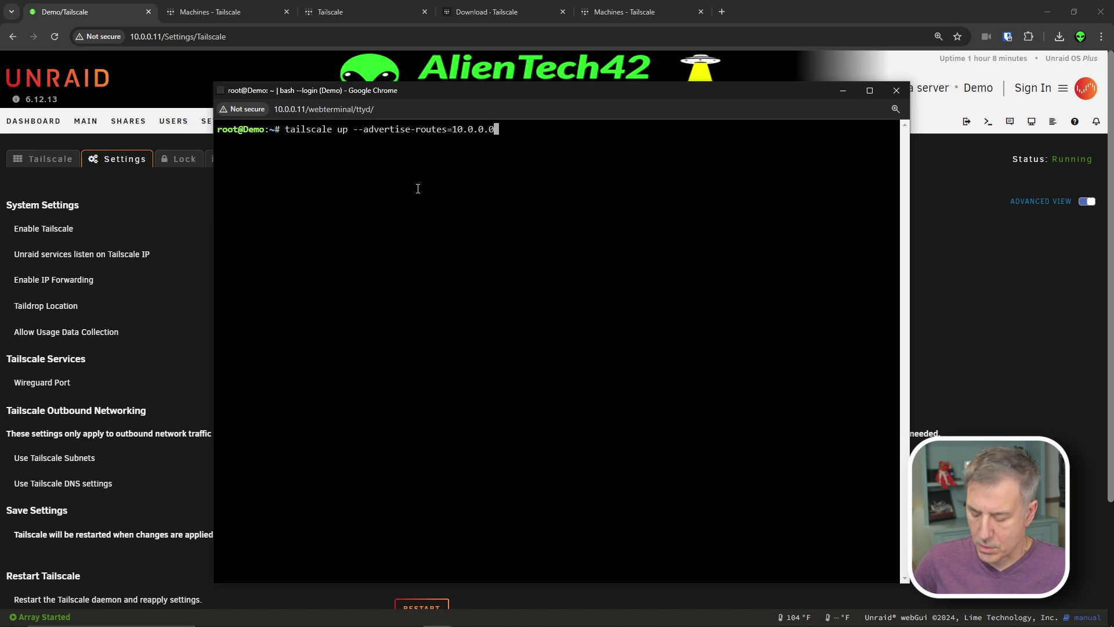
pyautogui.write('/')
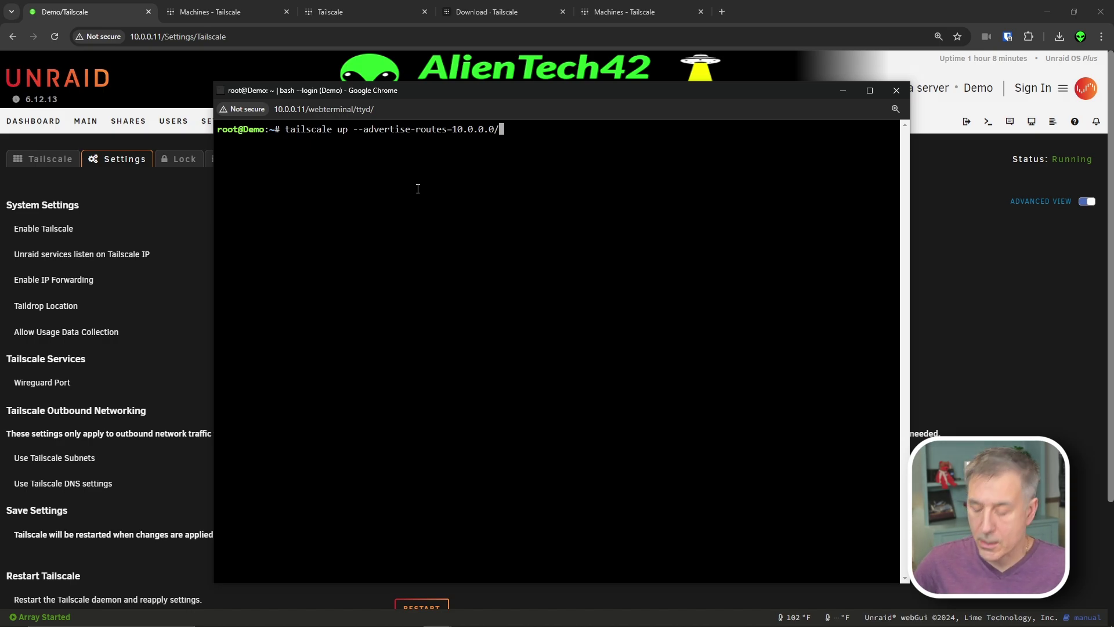
pyautogui.write('24')
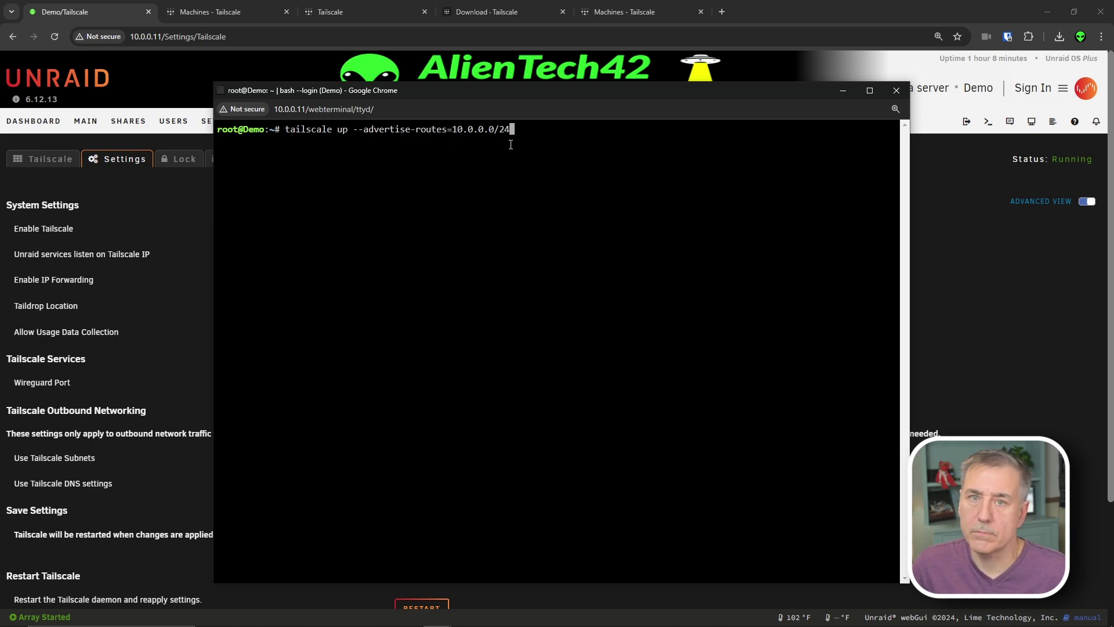
pyautogui.press('Return')
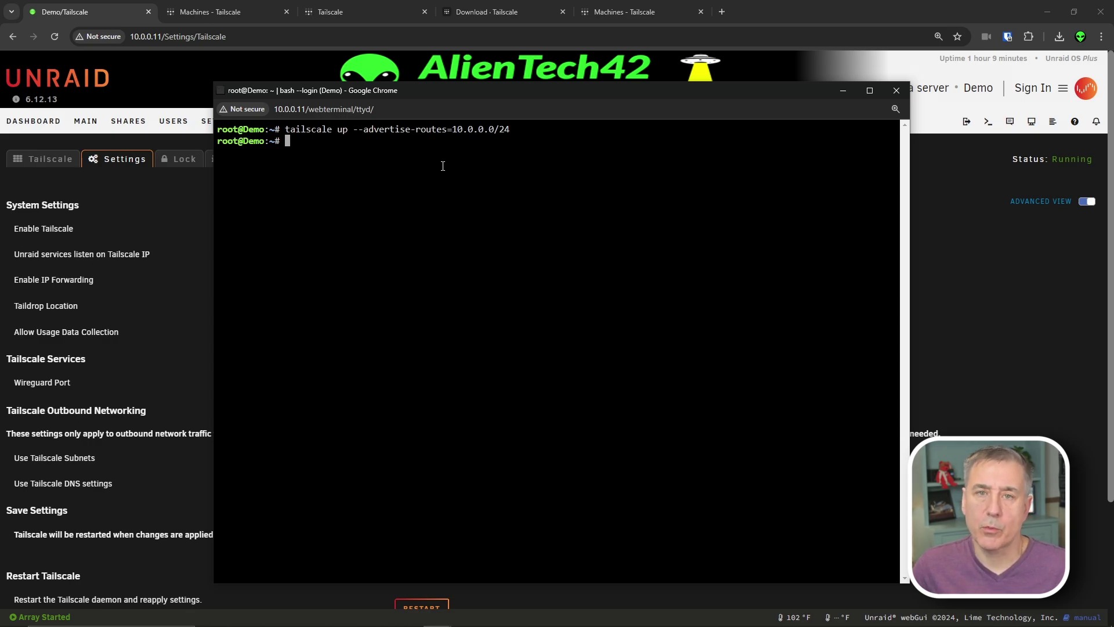
# - Approve and save the 10.0.0.0/24 route in demo's route settings on the Machines list
pyautogui.click(640, 15)
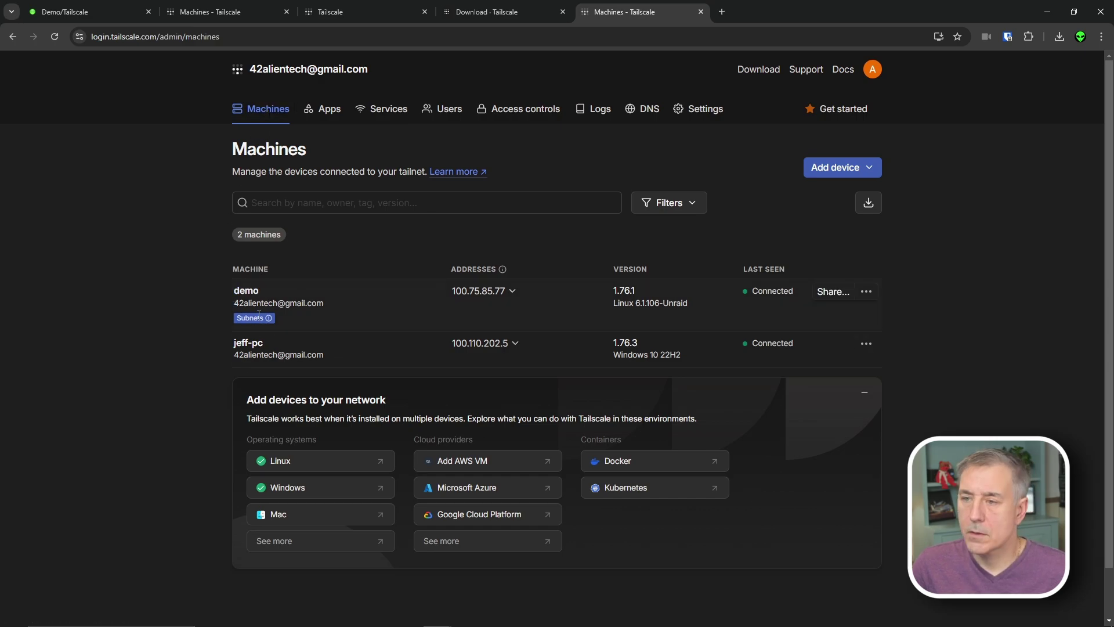
pyautogui.moveTo(270, 321)
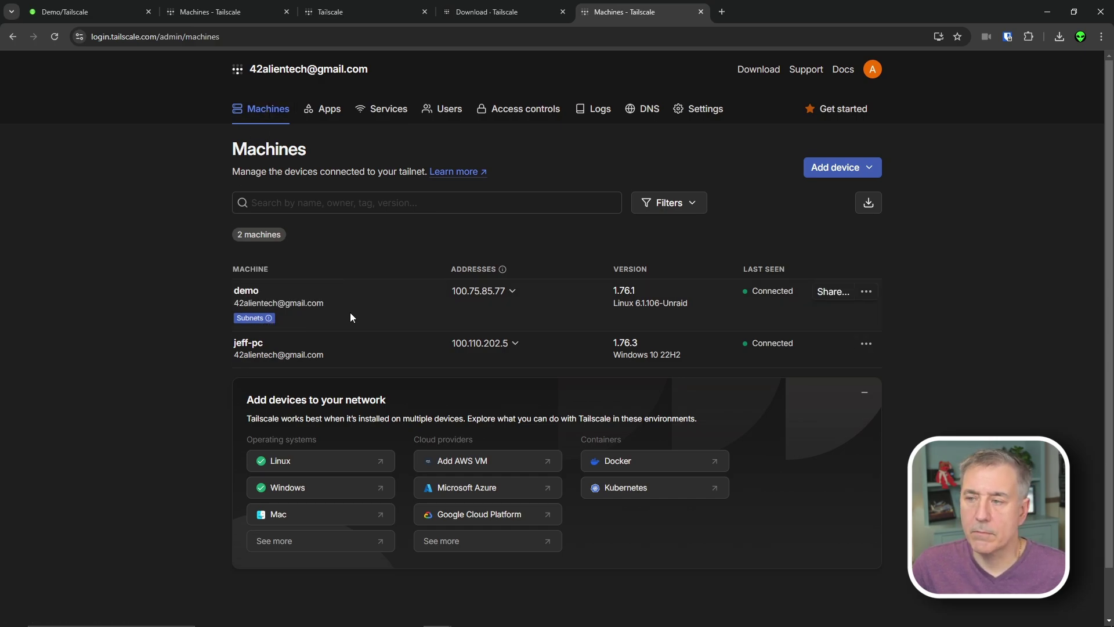
pyautogui.click(866, 293)
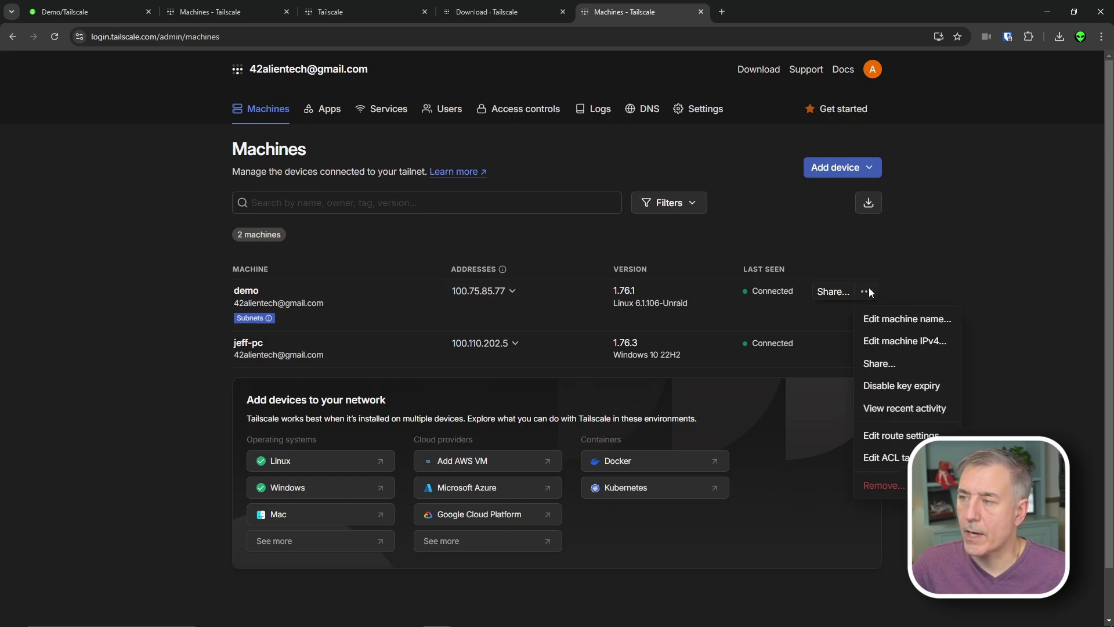
pyautogui.click(889, 435)
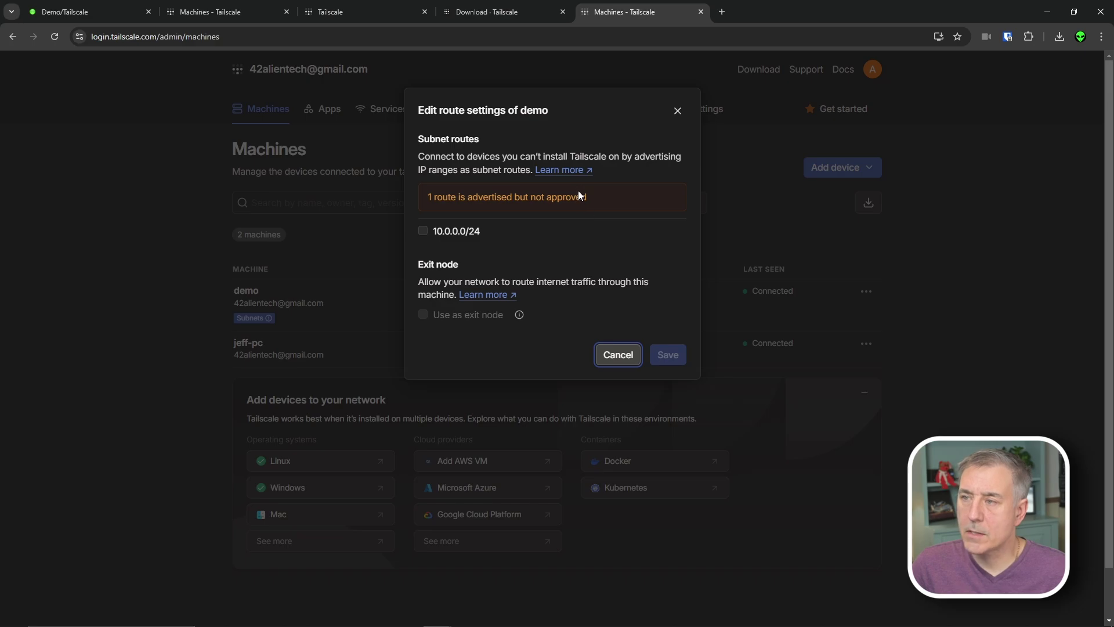
pyautogui.click(424, 232)
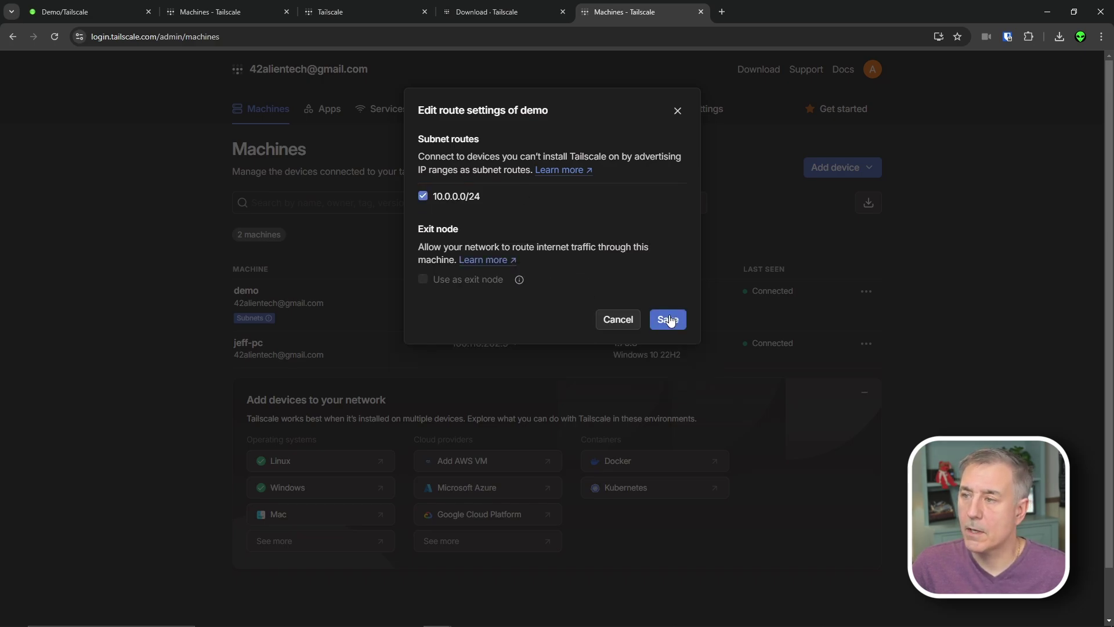
pyautogui.click(668, 319)
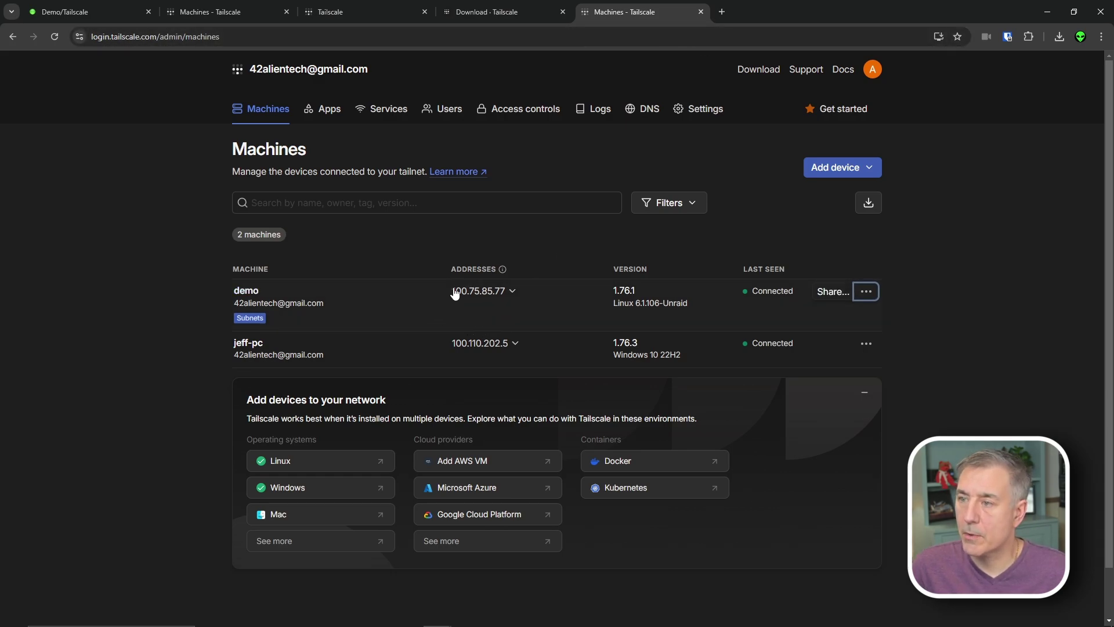
# - Copy demo's IPv4 100.75.85.77, load it in a new tab and log in as root
pyautogui.click(473, 291)
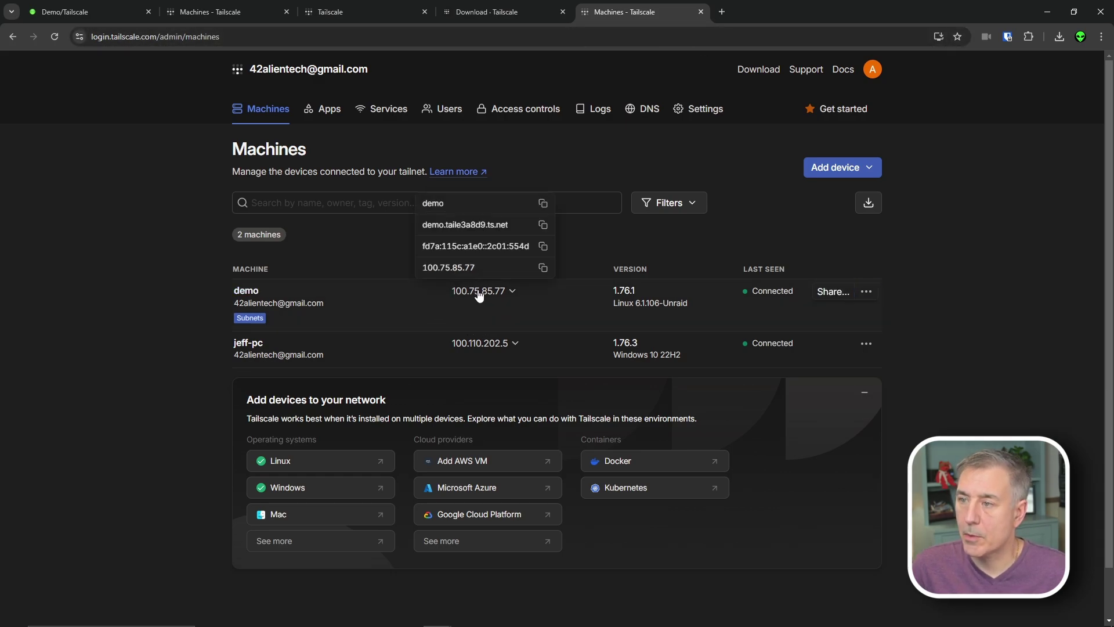
pyautogui.click(722, 11)
pyautogui.hotkey('ctrl', 'v')
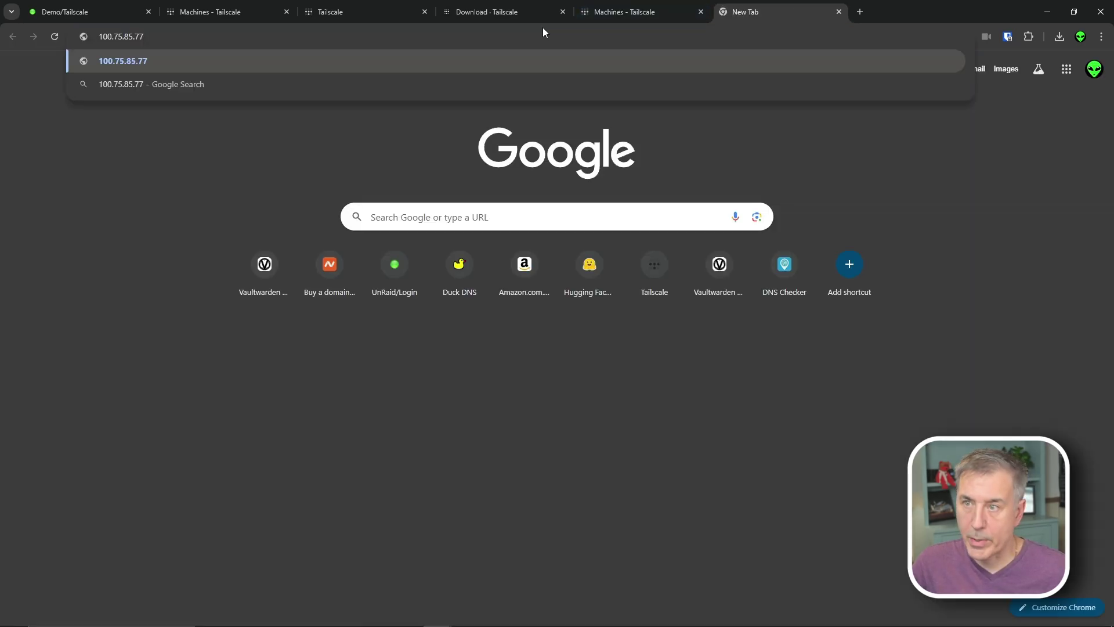
pyautogui.press('Return')
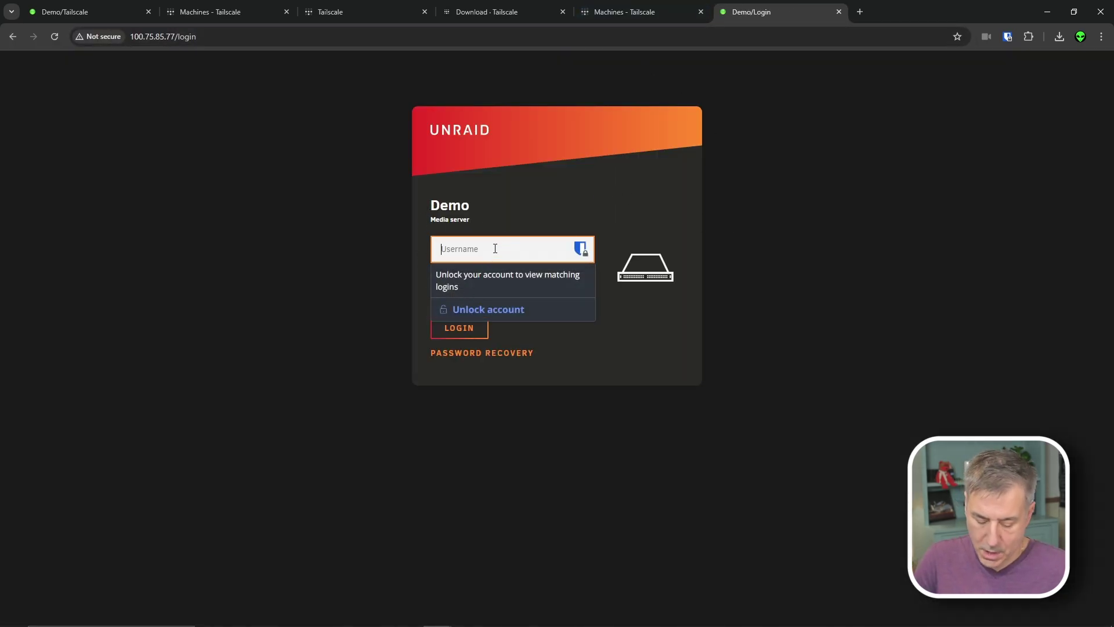
pyautogui.write('r')
pyautogui.write('oot')
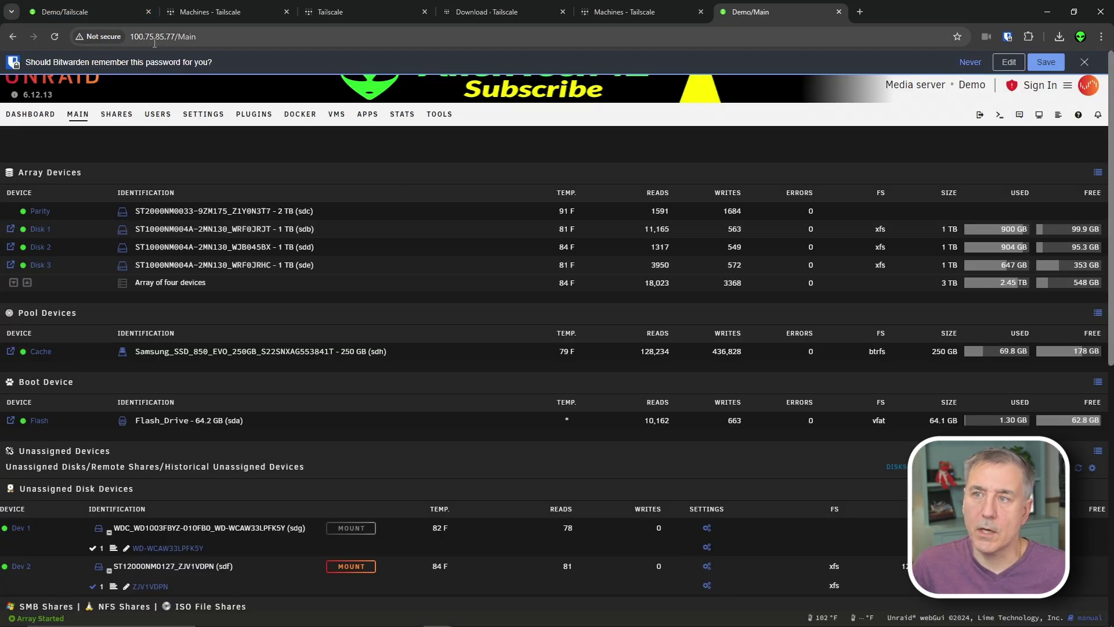
# - Open the binhex-sonarr WebUI from the Docker tab to reach Sonarr at 10.0.0.11:8989
pyautogui.click(298, 116)
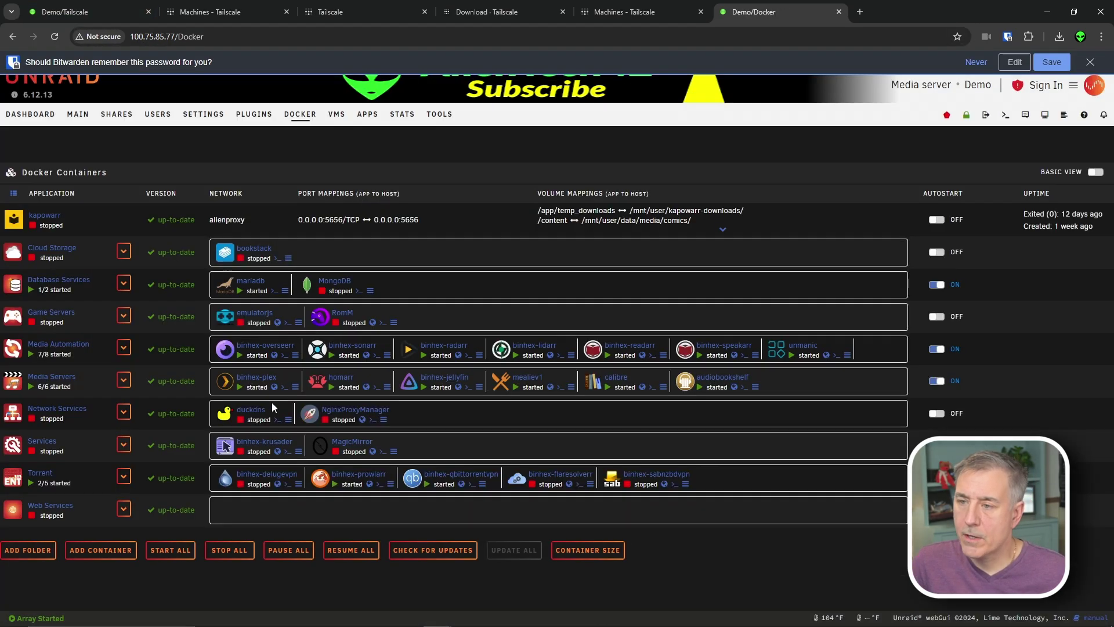
pyautogui.click(366, 356)
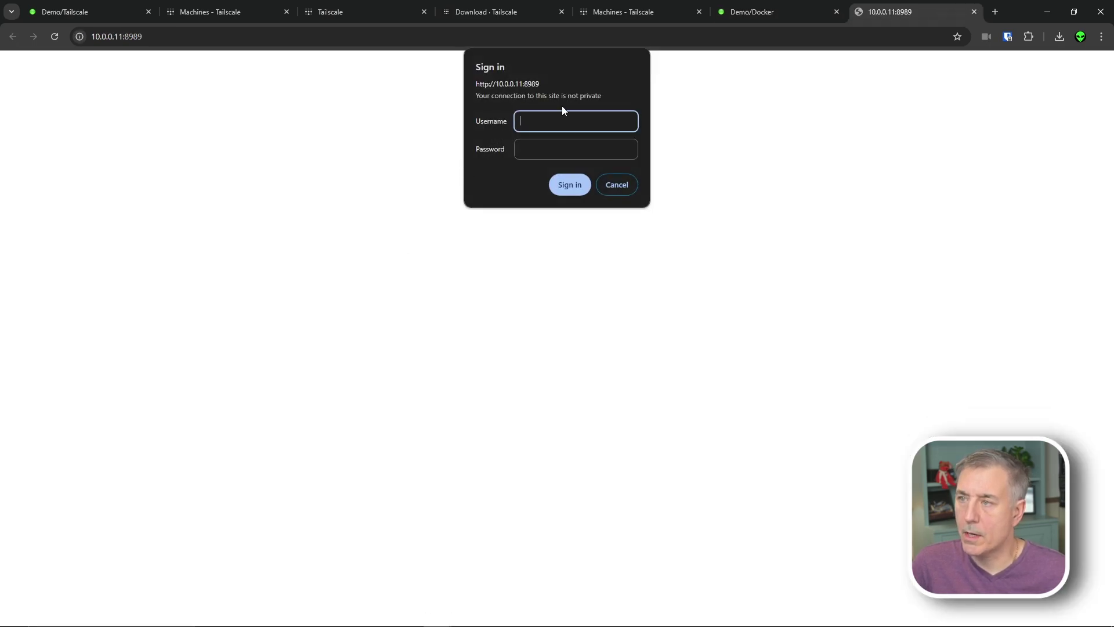
pyautogui.press('Return')
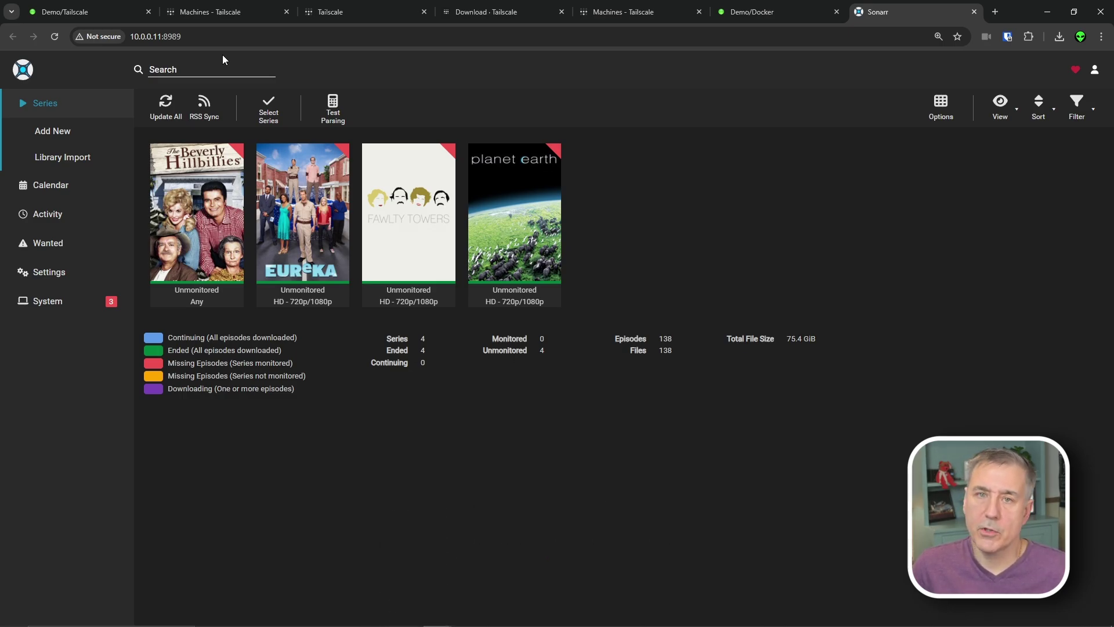
# - Run 'tailscale up --advertise-routes=10.0.0.11/32' in a new Unraid web terminal
pyautogui.click(103, 8)
pyautogui.click(989, 121)
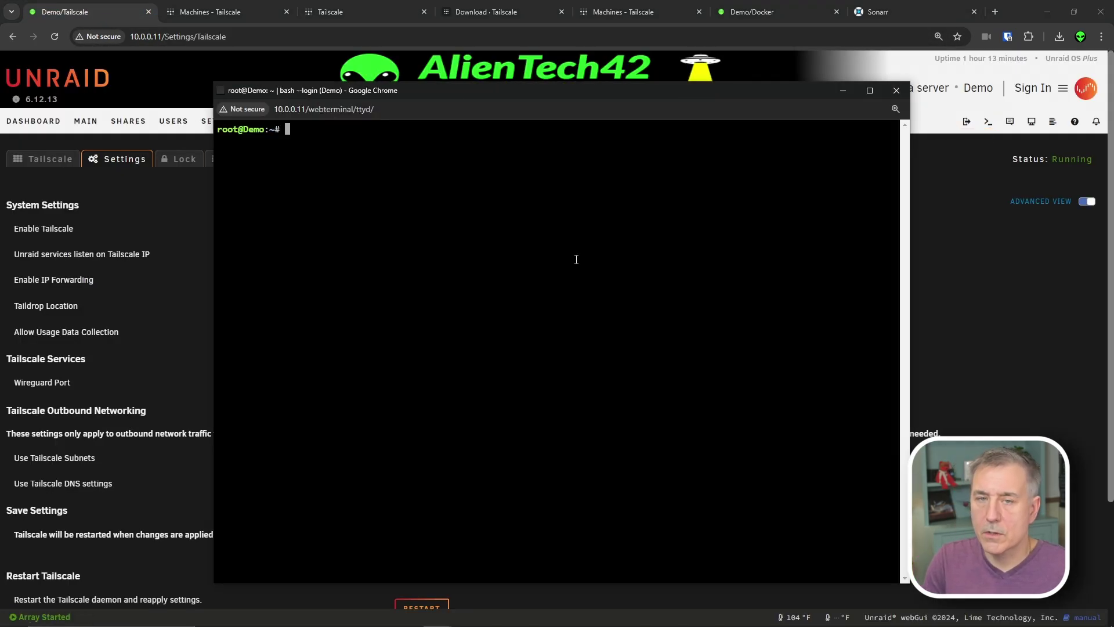
pyautogui.write('tails')
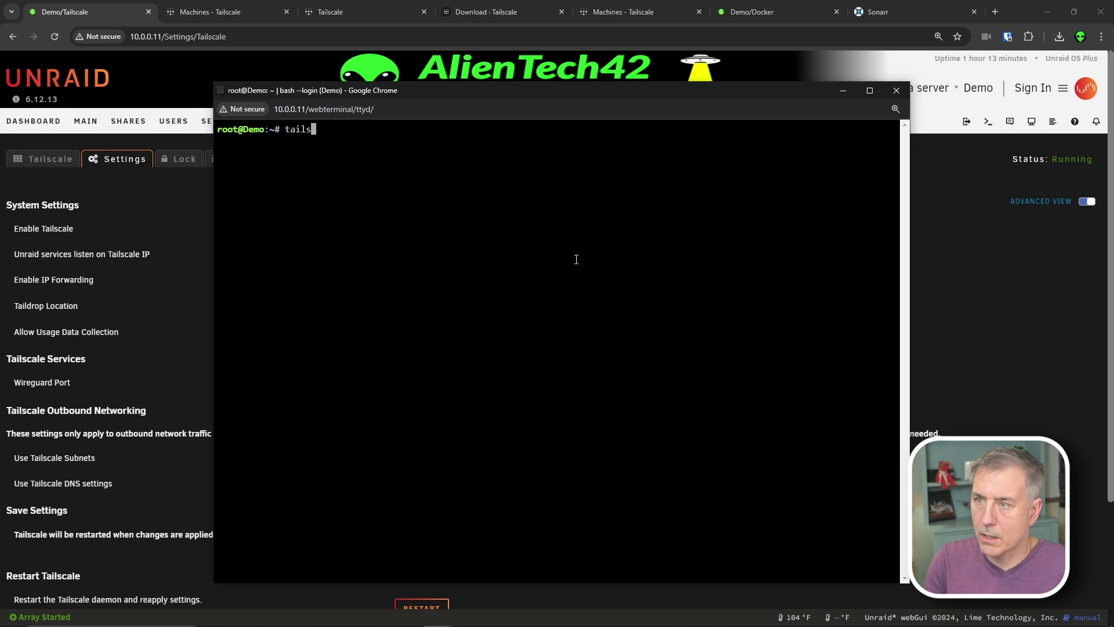
pyautogui.write('cale up')
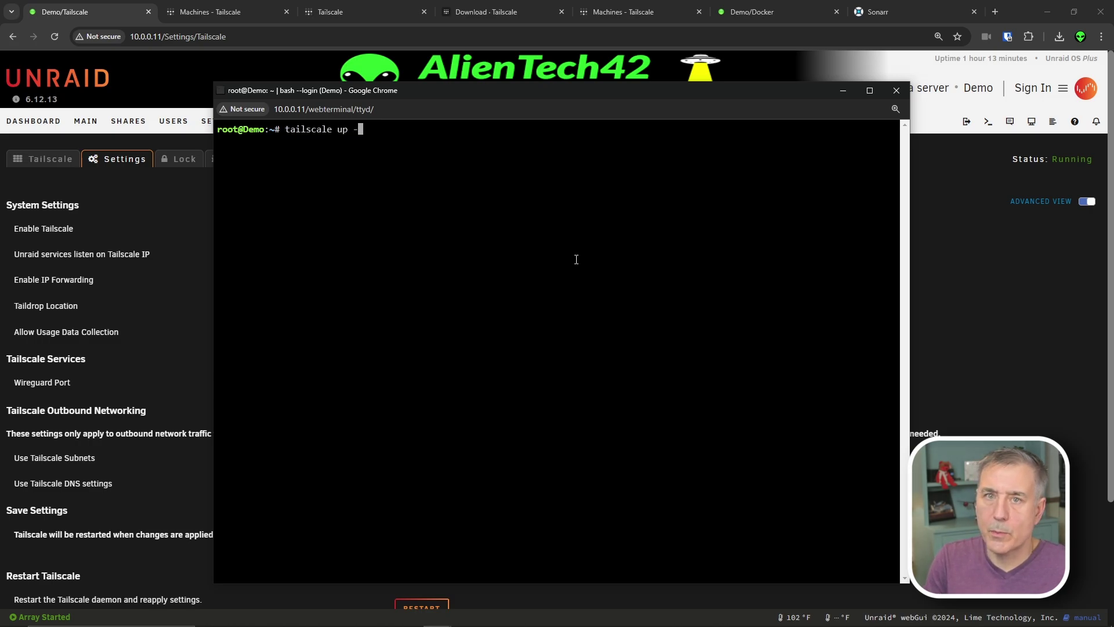
pyautogui.write(' --advertise-routes=')
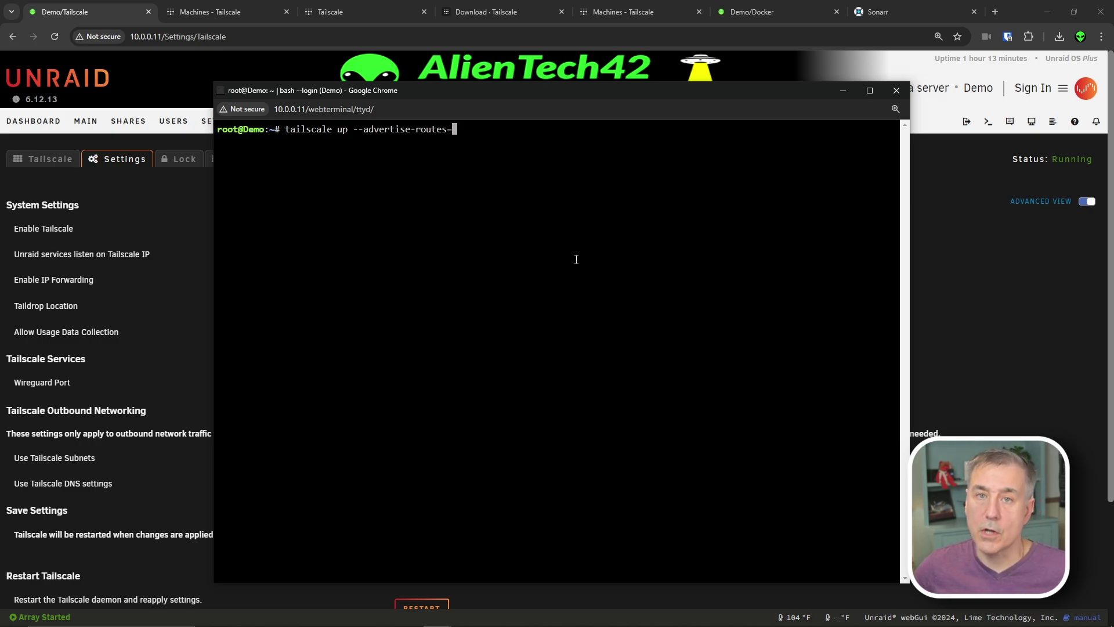
pyautogui.write('10.0.0.11/32')
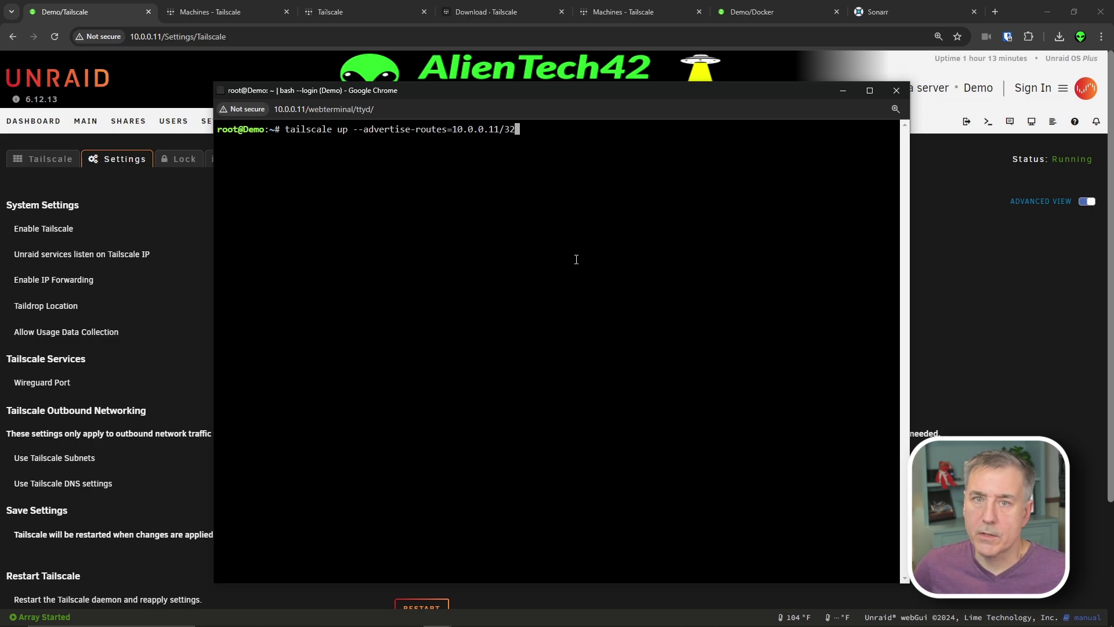
pyautogui.press('Return')
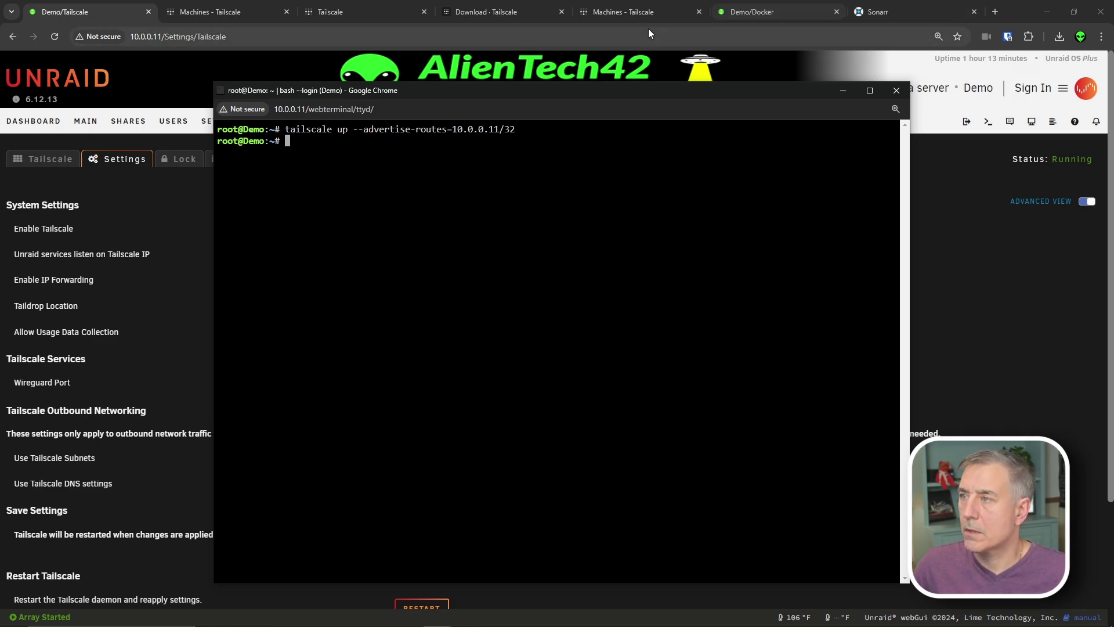
# - Remove demo's 10.0.0.0/24 subnet route, approve 10.0.0.11/32 instead, and save
pyautogui.click(625, 13)
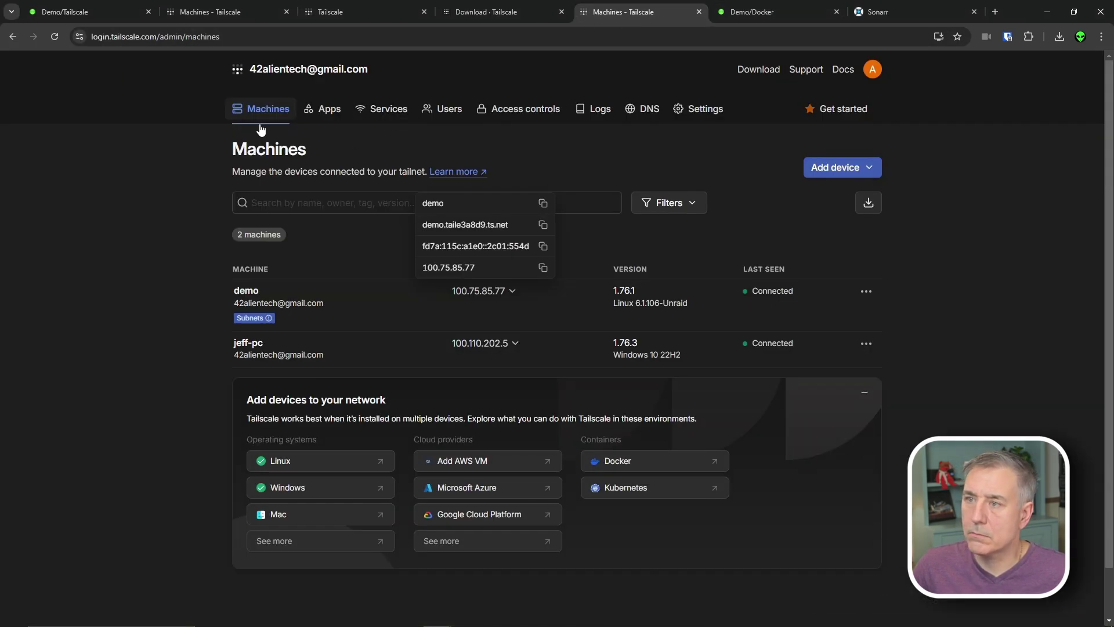
pyautogui.moveTo(266, 323)
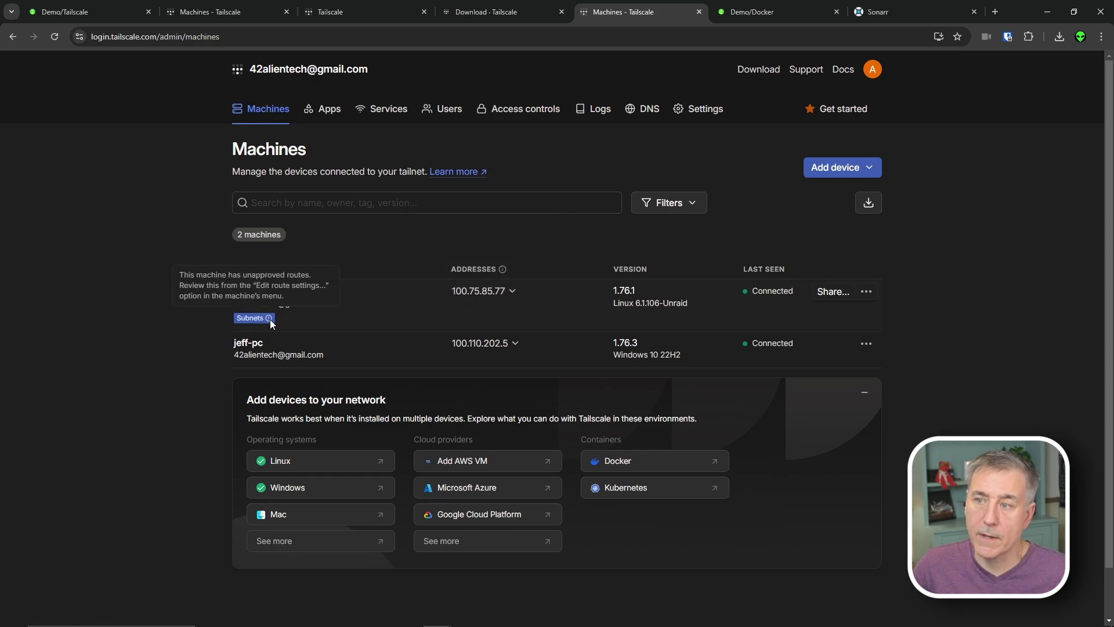
pyautogui.click(864, 293)
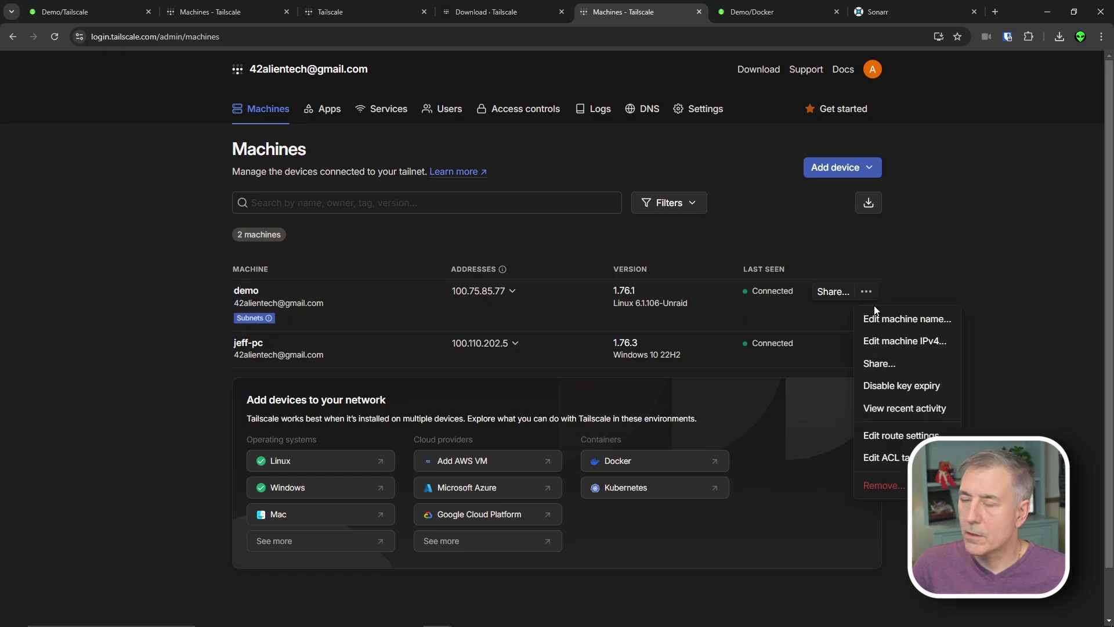
pyautogui.click(903, 434)
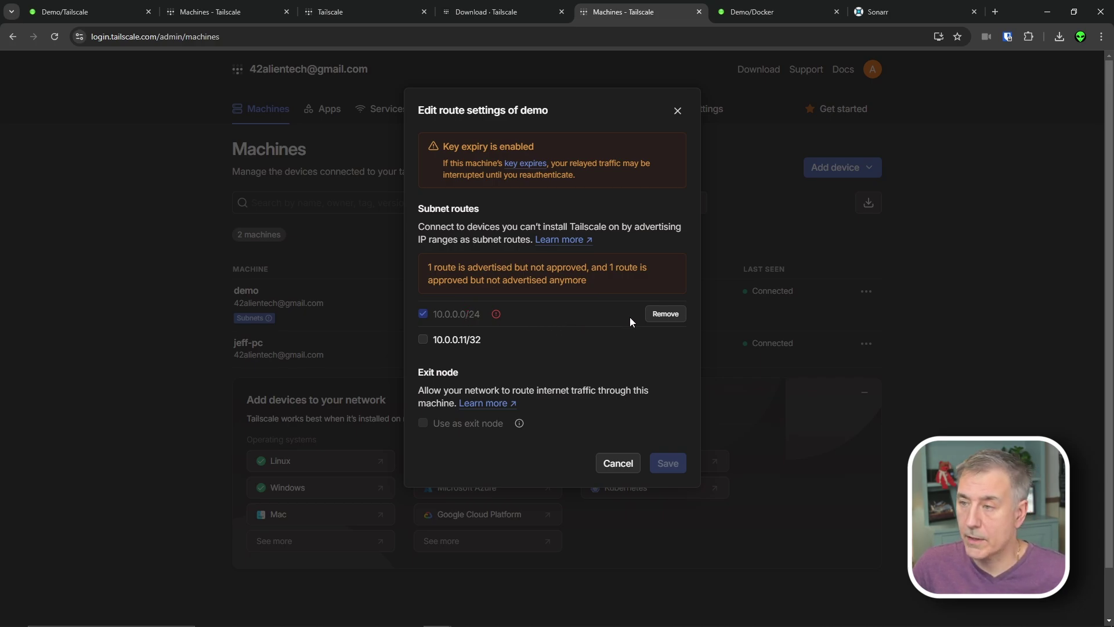
pyautogui.click(663, 313)
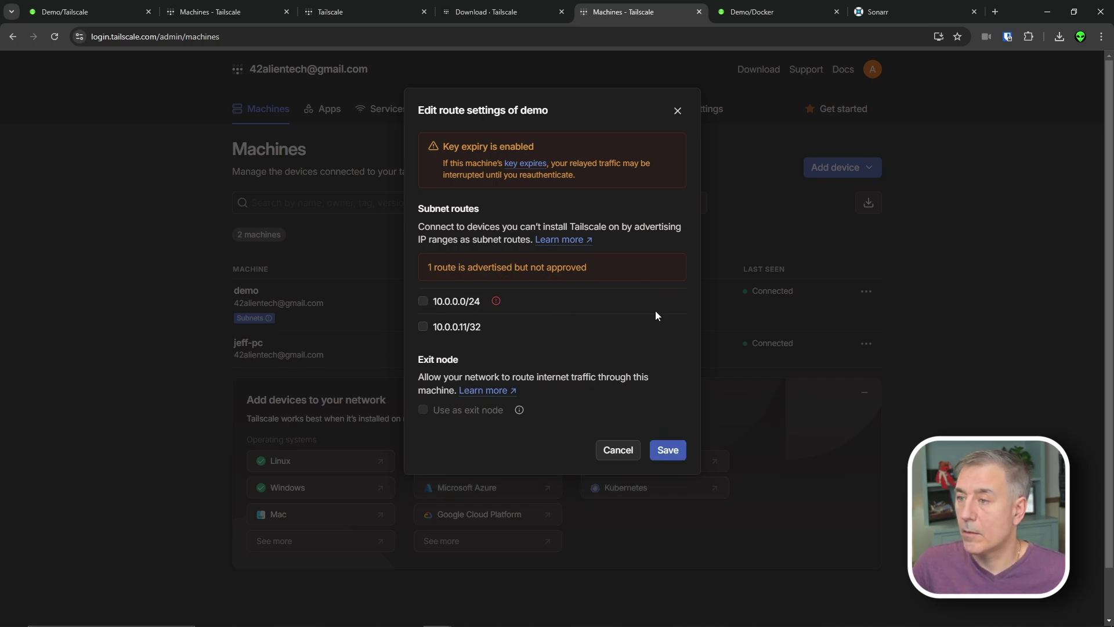
pyautogui.click(423, 328)
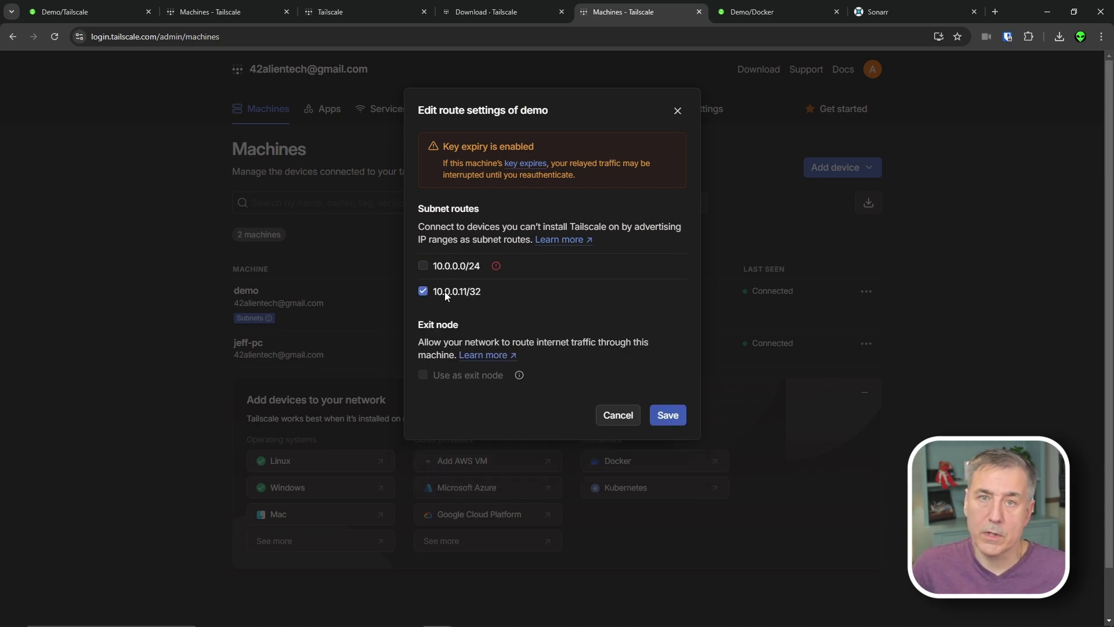
pyautogui.click(667, 416)
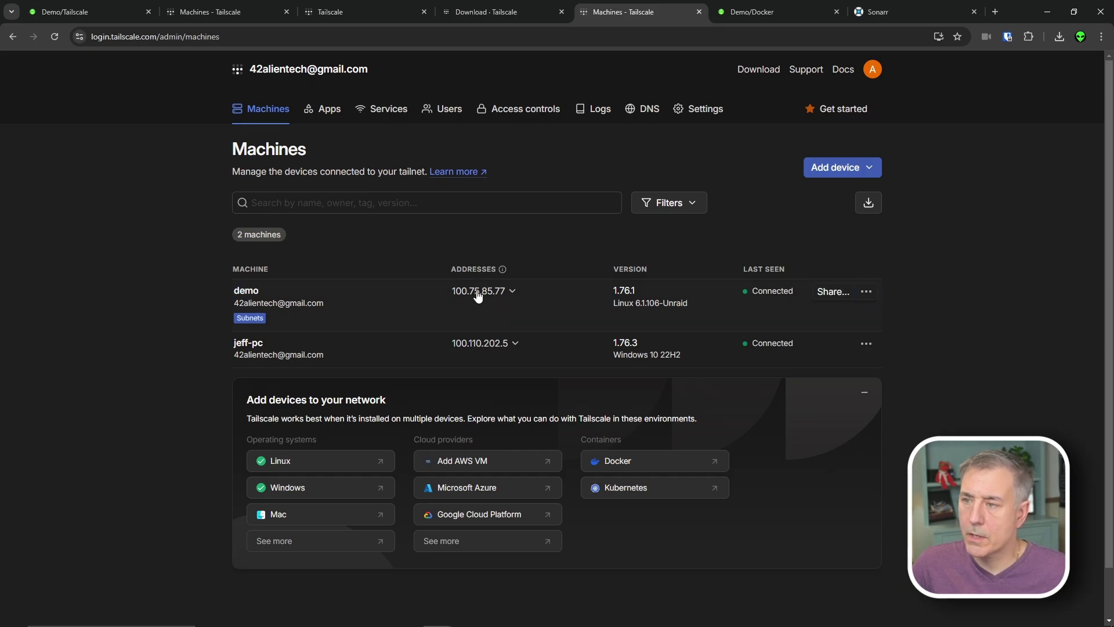
# - Copy demo's IPv4 address, close the Docker and Sonarr pages, and start a new server web terminal
pyautogui.click(454, 294)
pyautogui.click(837, 11)
pyautogui.click(836, 11)
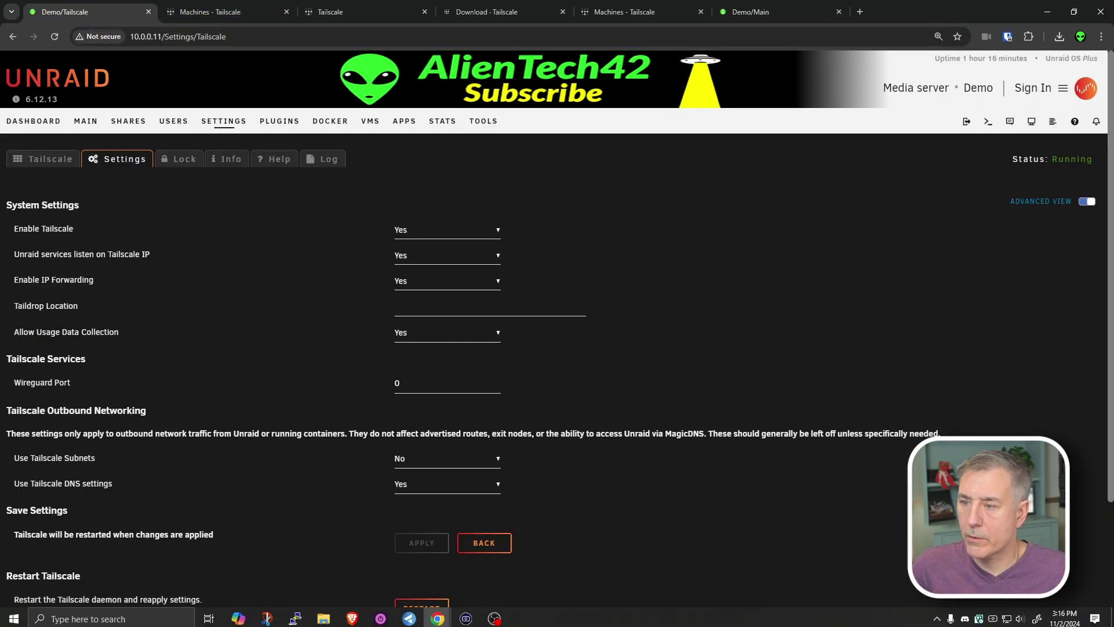
pyautogui.click(988, 122)
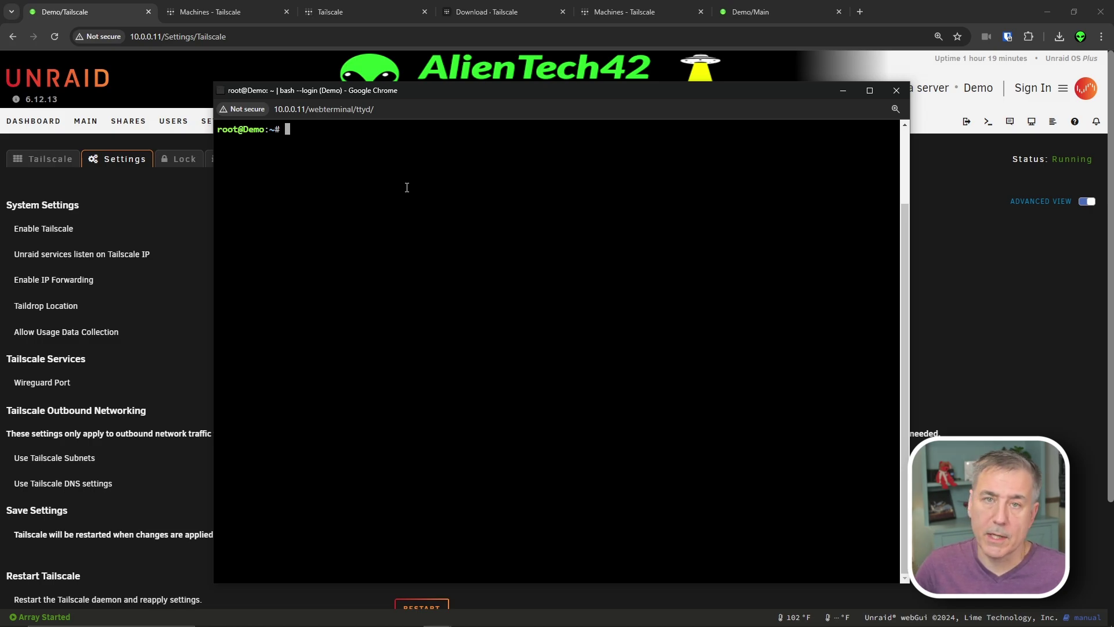
# - Run tailscale up --advertise-routes=10.0.0.10/32,10.0.0.11/32,10.0.0.1/32 by editing the pasted earlier command
pyautogui.hotkey('ctrl', 'v')
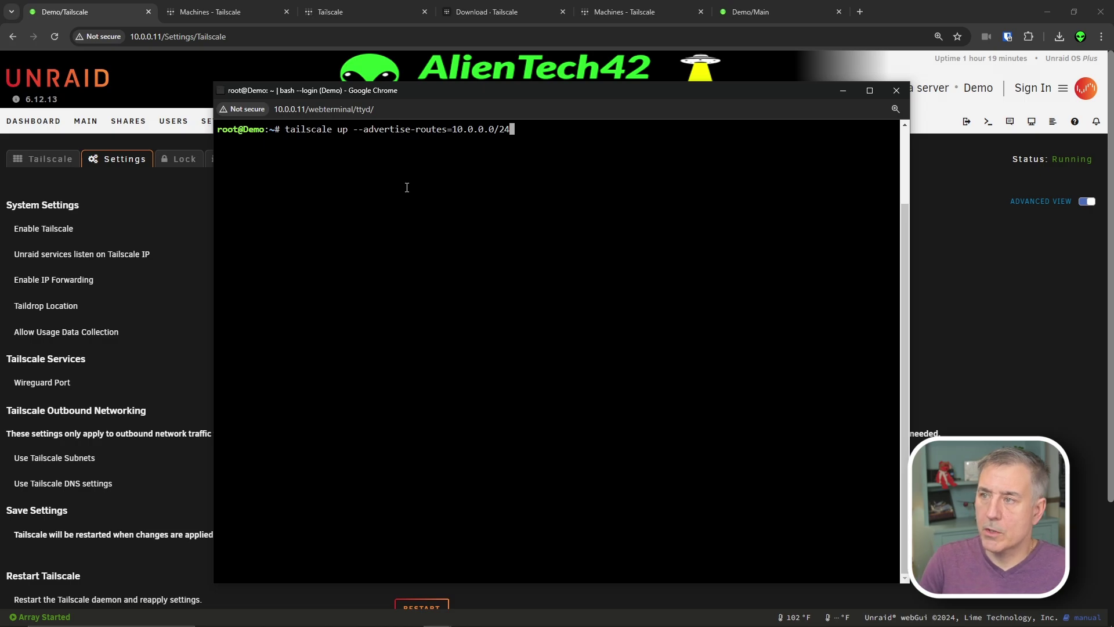
pyautogui.press('BackSpace')
pyautogui.press('BackSpace')
pyautogui.write('32')
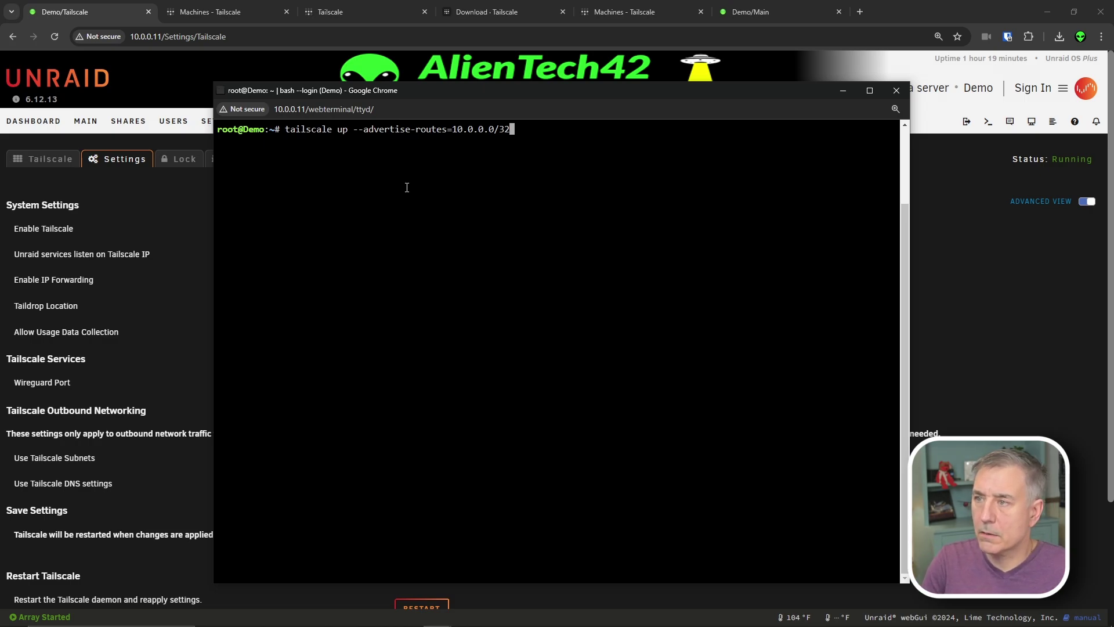
pyautogui.press('Left')
pyautogui.press('Left')
pyautogui.press('Left')
pyautogui.press('BackSpace')
pyautogui.write('10')
pyautogui.press('Right')
pyautogui.press('Right')
pyautogui.press('Right')
pyautogui.write(',')
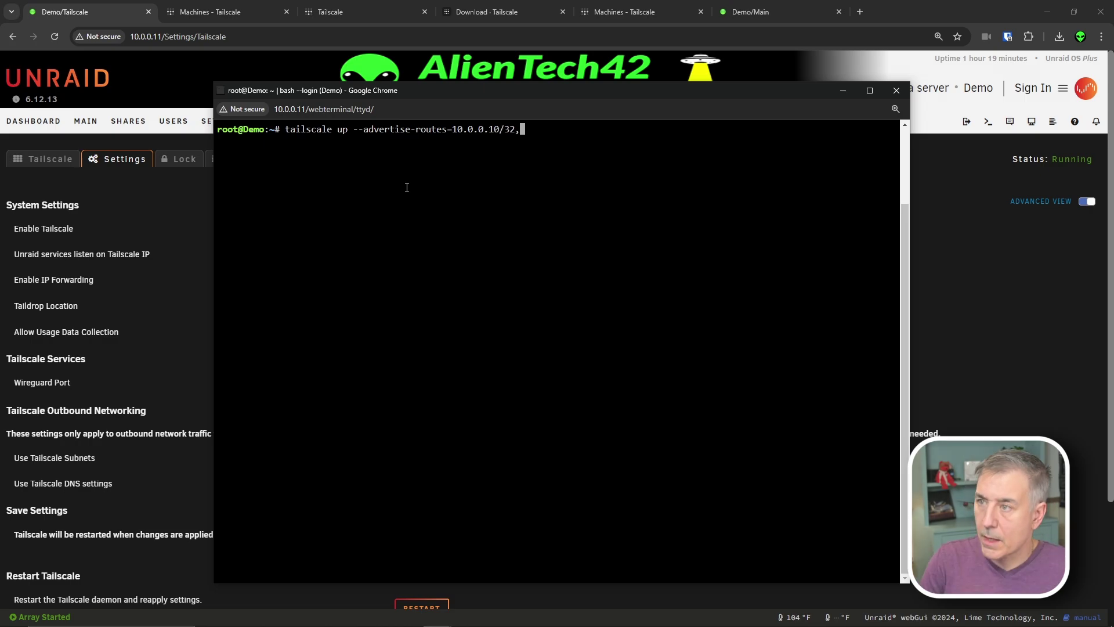
pyautogui.write('10.0.0.1')
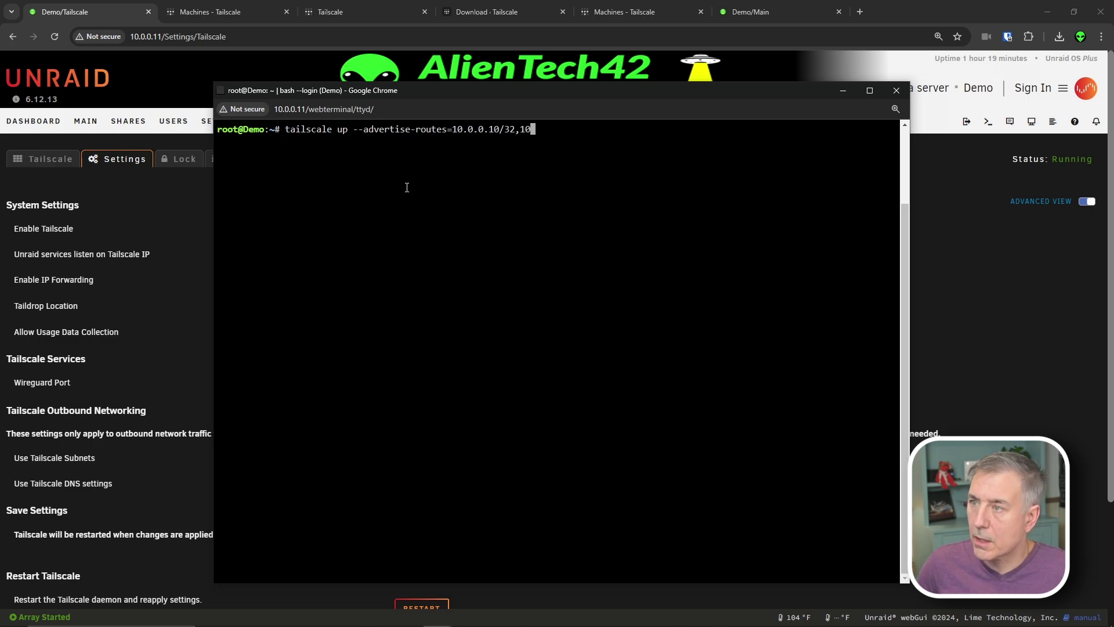
pyautogui.write('1/32')
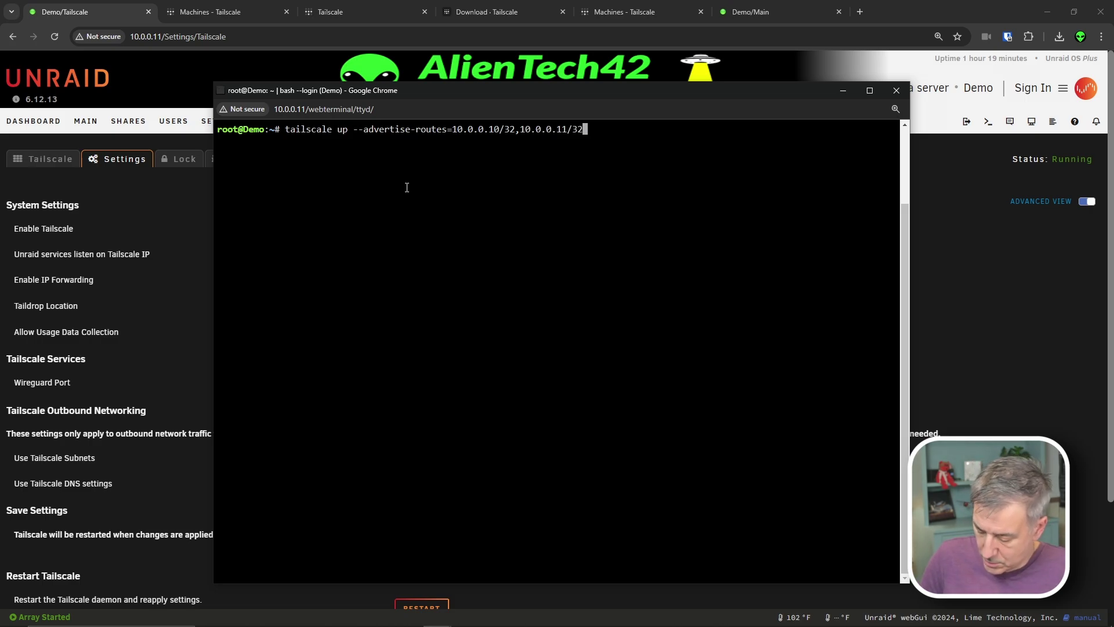
pyautogui.write(',')
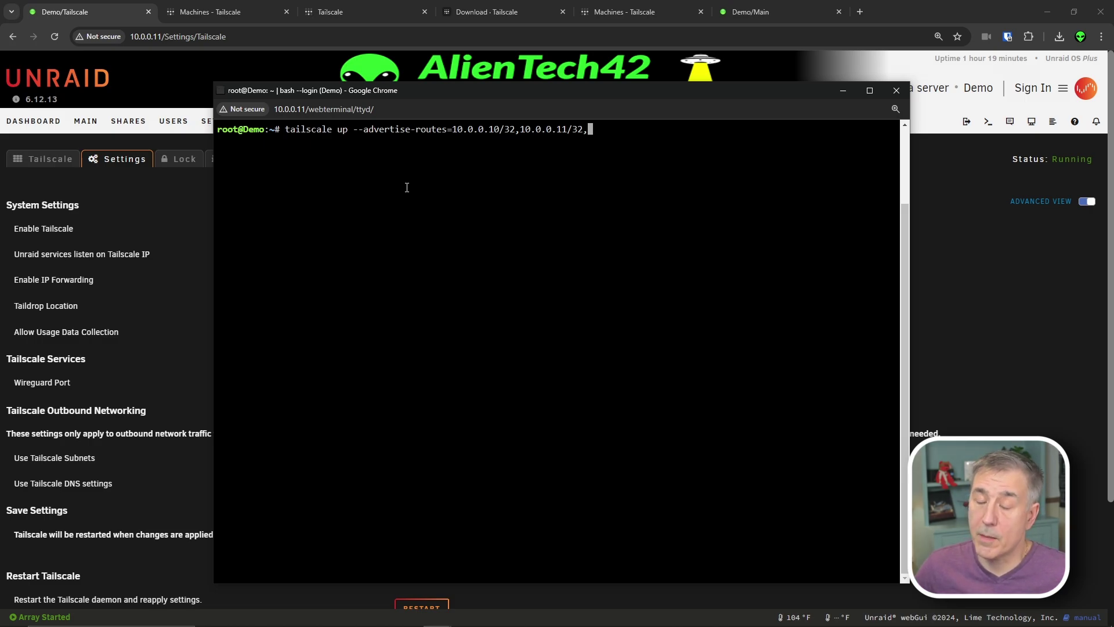
pyautogui.write('10.0.0.1')
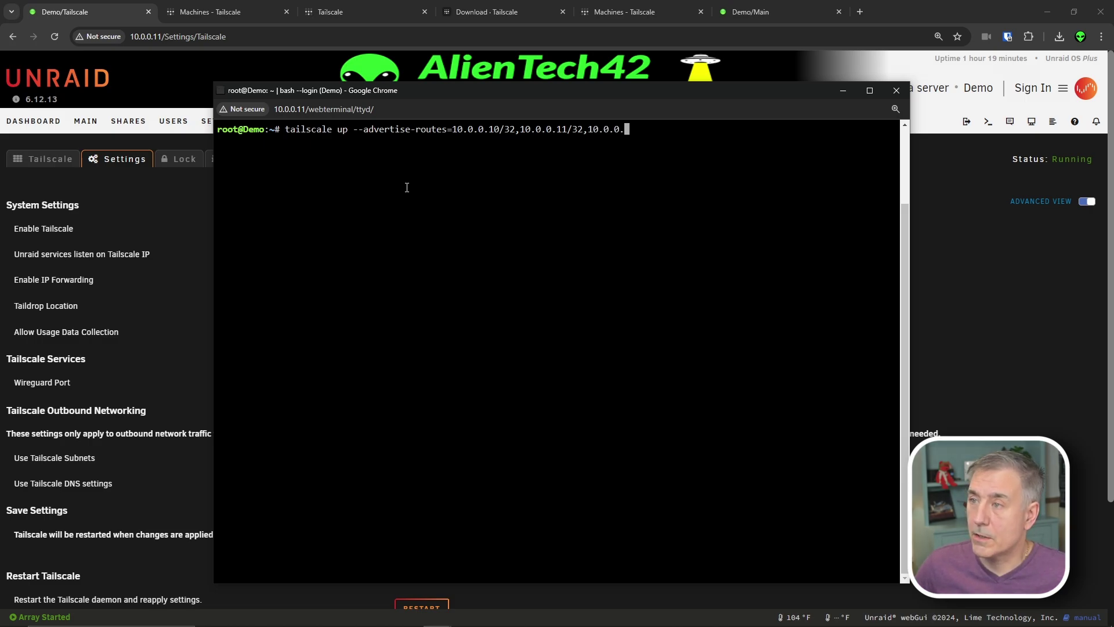
pyautogui.write('/32')
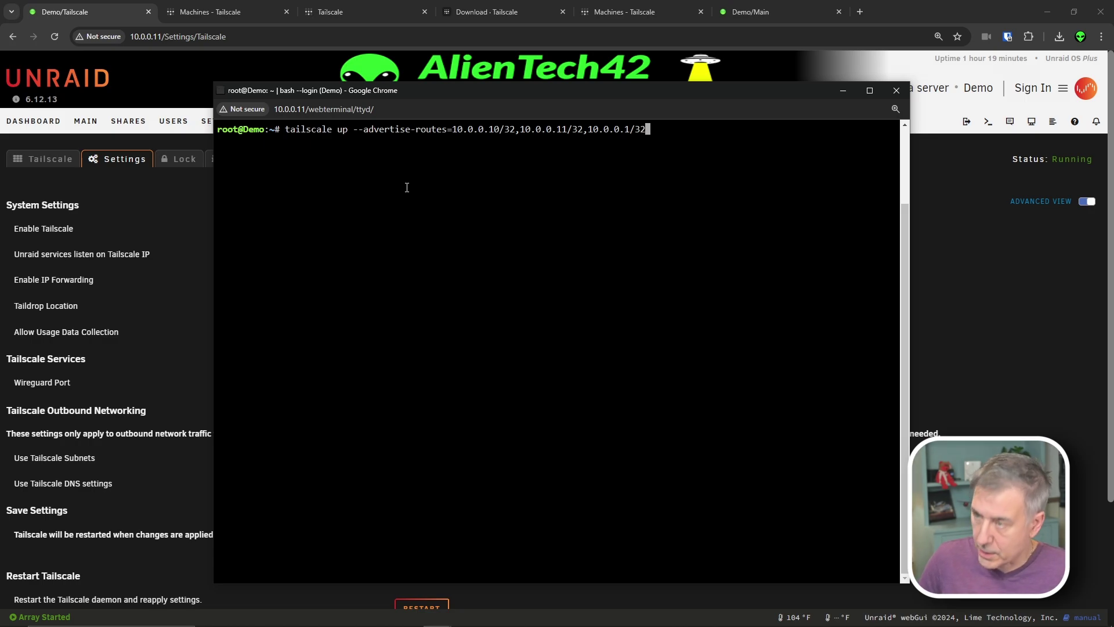
pyautogui.press('Return')
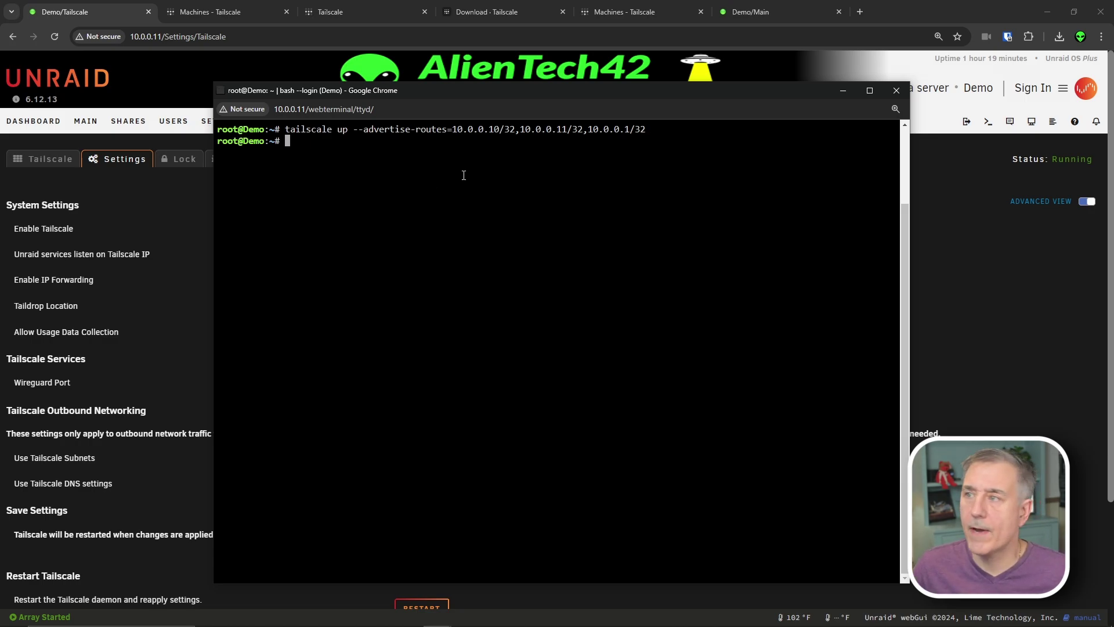
# - Approve demo's 10.0.0.1/32 and 10.0.0.10/32 routes in its route settings and save
pyautogui.click(628, 10)
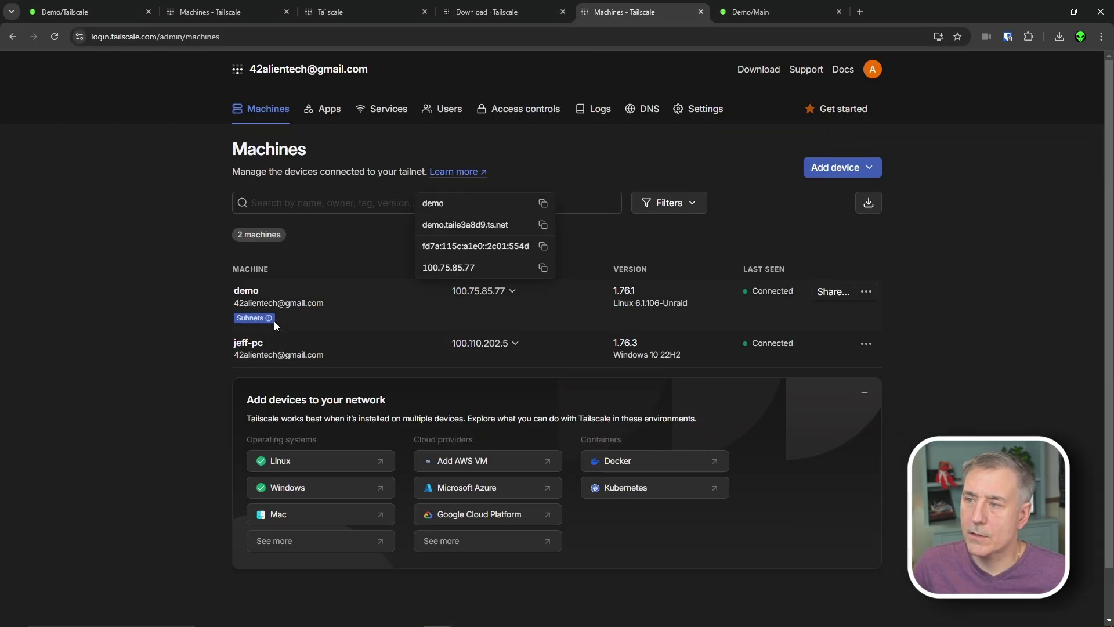
pyautogui.click(867, 292)
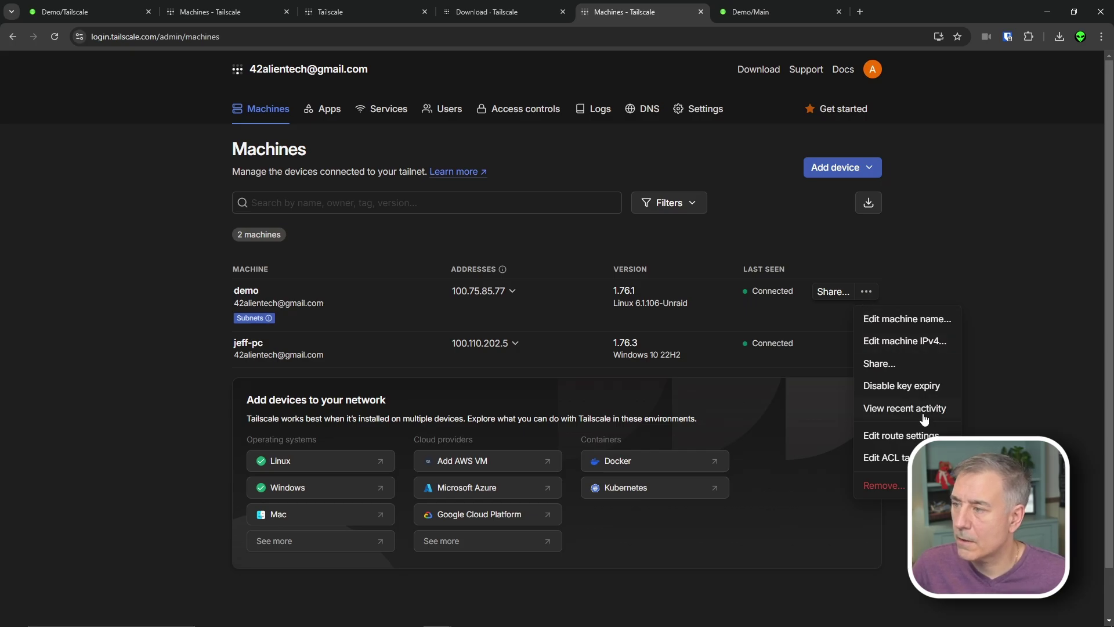
pyautogui.click(918, 435)
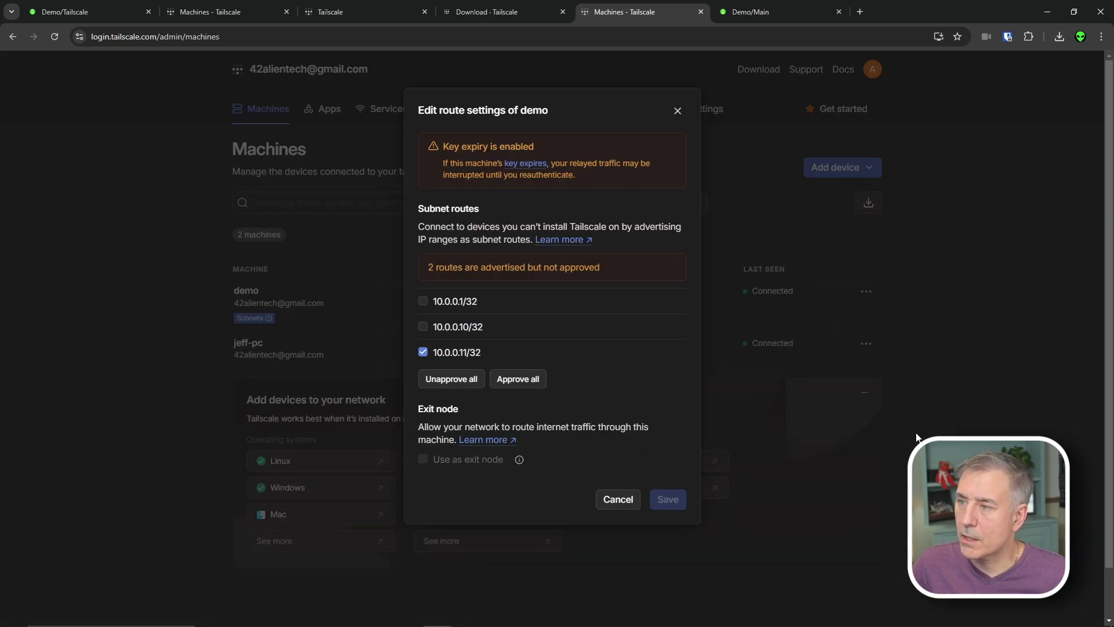
pyautogui.click(428, 303)
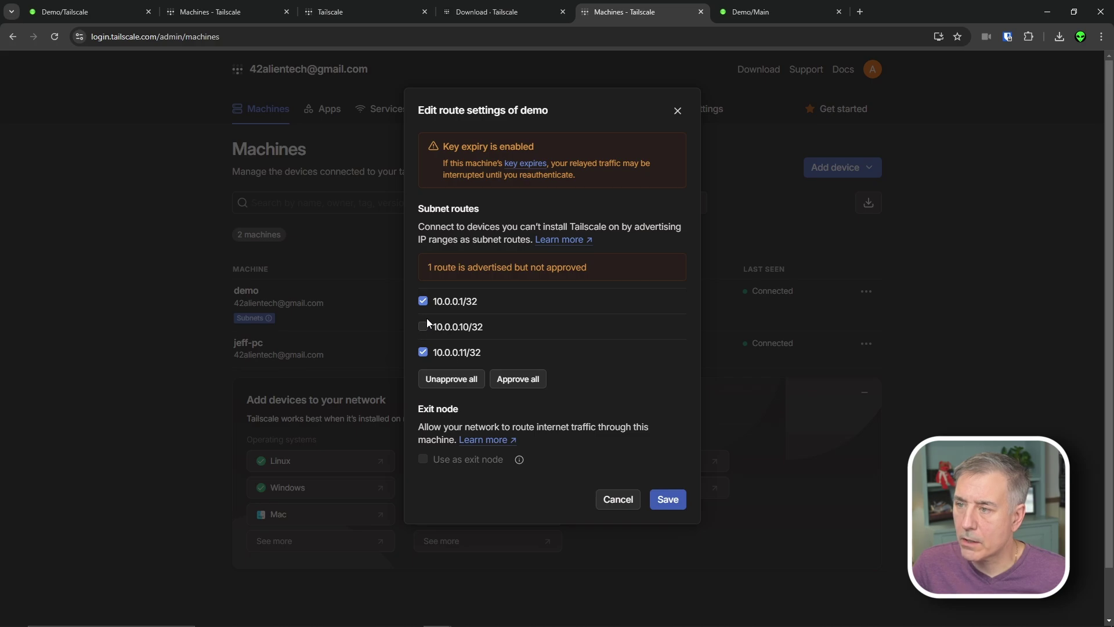
pyautogui.click(423, 326)
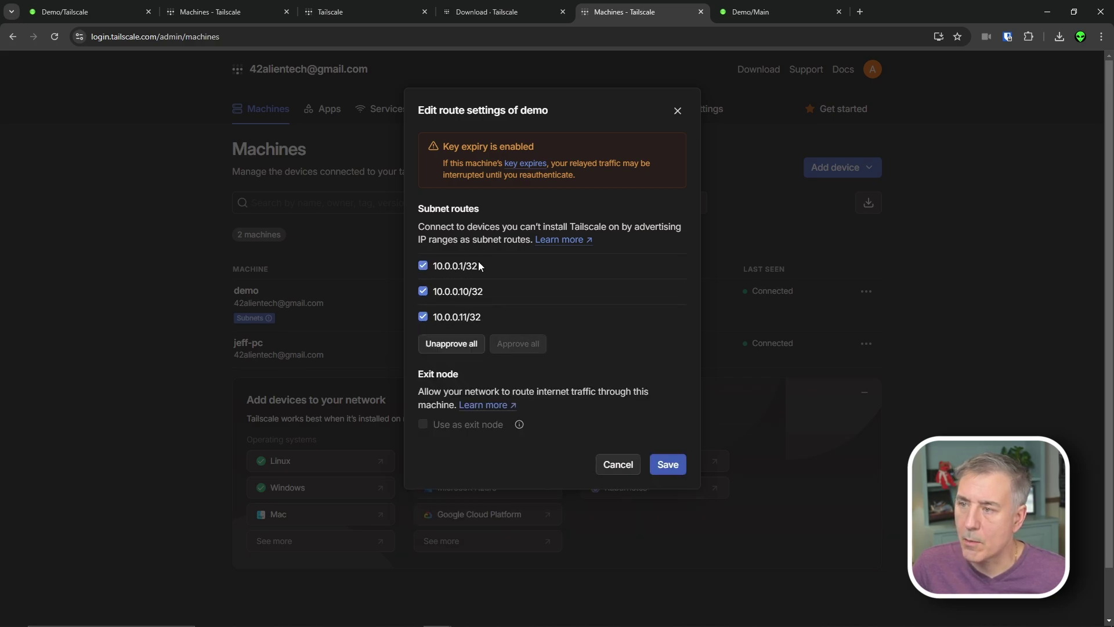
pyautogui.click(668, 464)
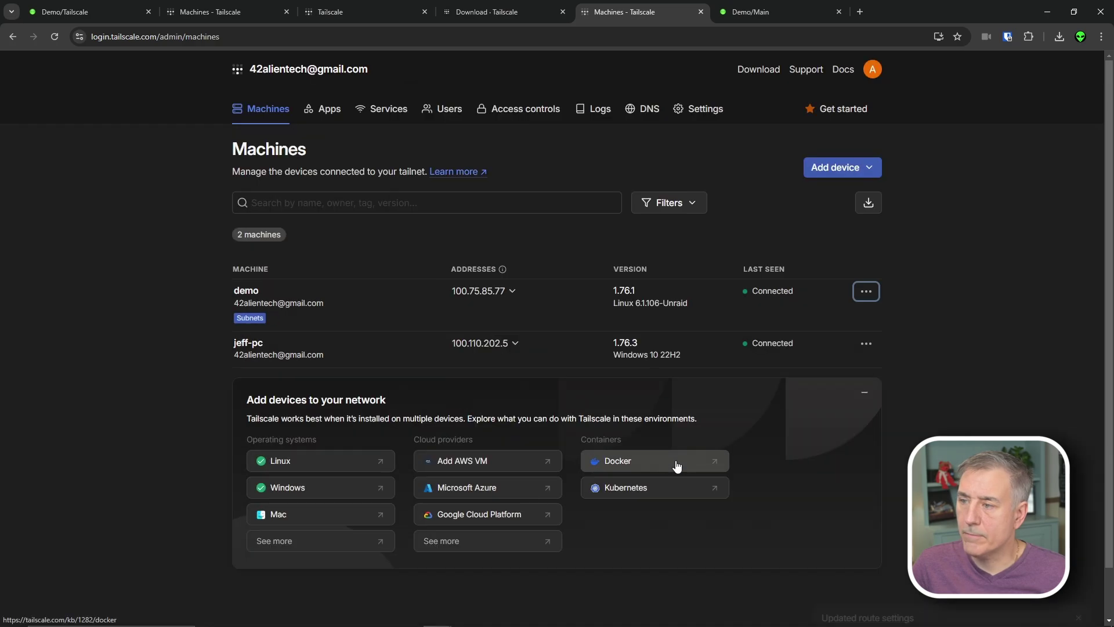
# - Copy demo's Tailscale IPv4 address 100.75.85.77 from its address list
pyautogui.moveTo(269, 314)
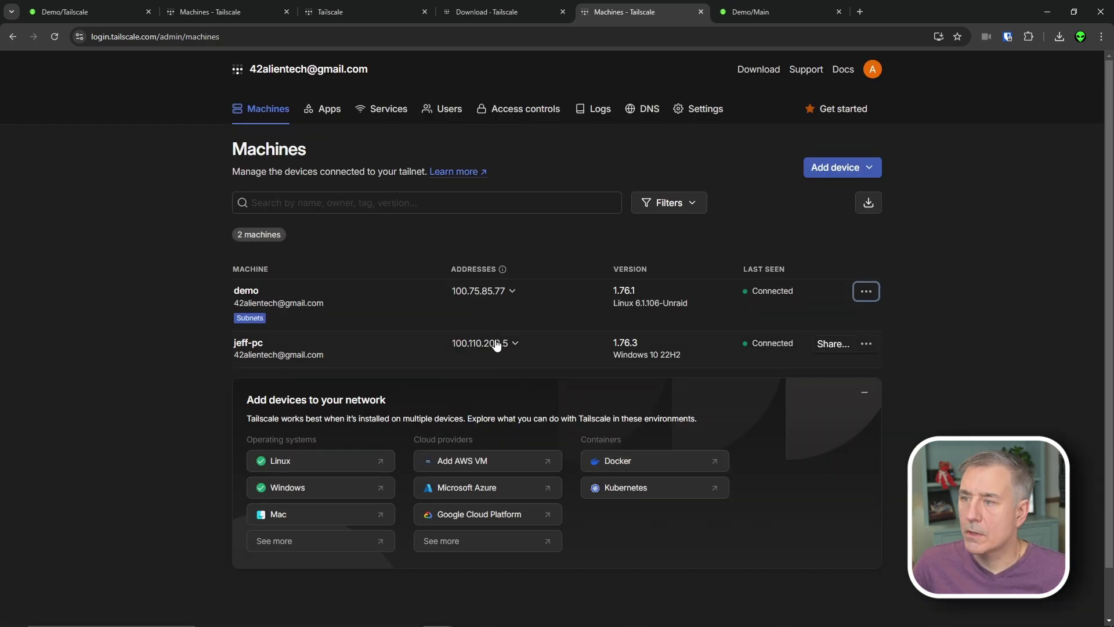
pyautogui.click(510, 292)
pyautogui.click(542, 268)
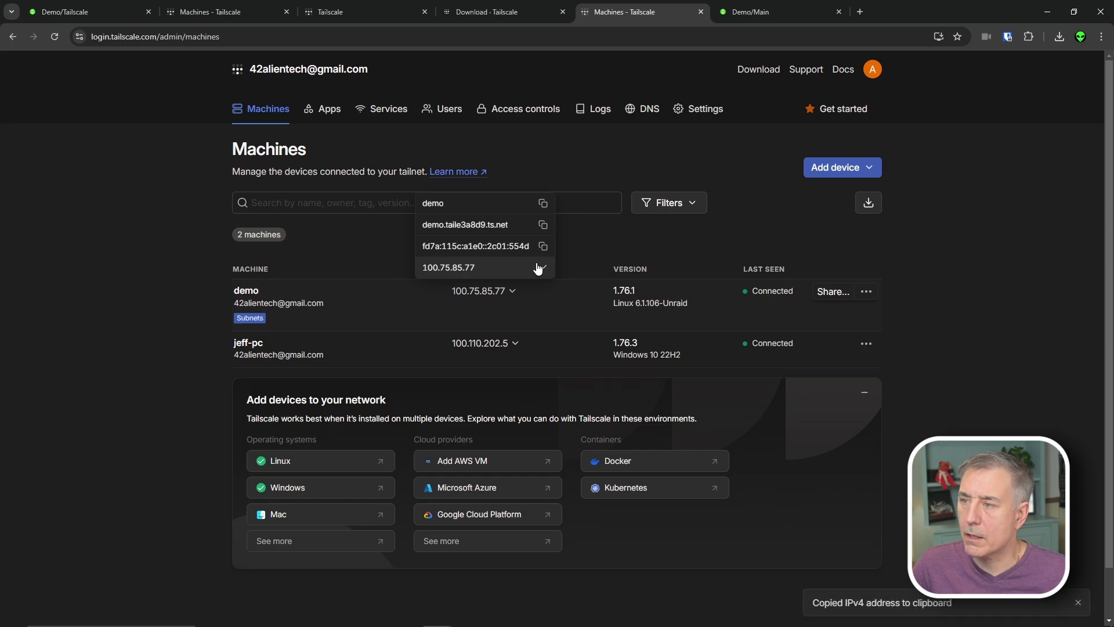
# - Paste 100.75.85.77 into the Unraid Main page's address bar, then go back to Tailscale Machines
pyautogui.hotkey('ctrl', 'Tab')
pyautogui.click(419, 37)
pyautogui.hotkey('ctrl', 'v')
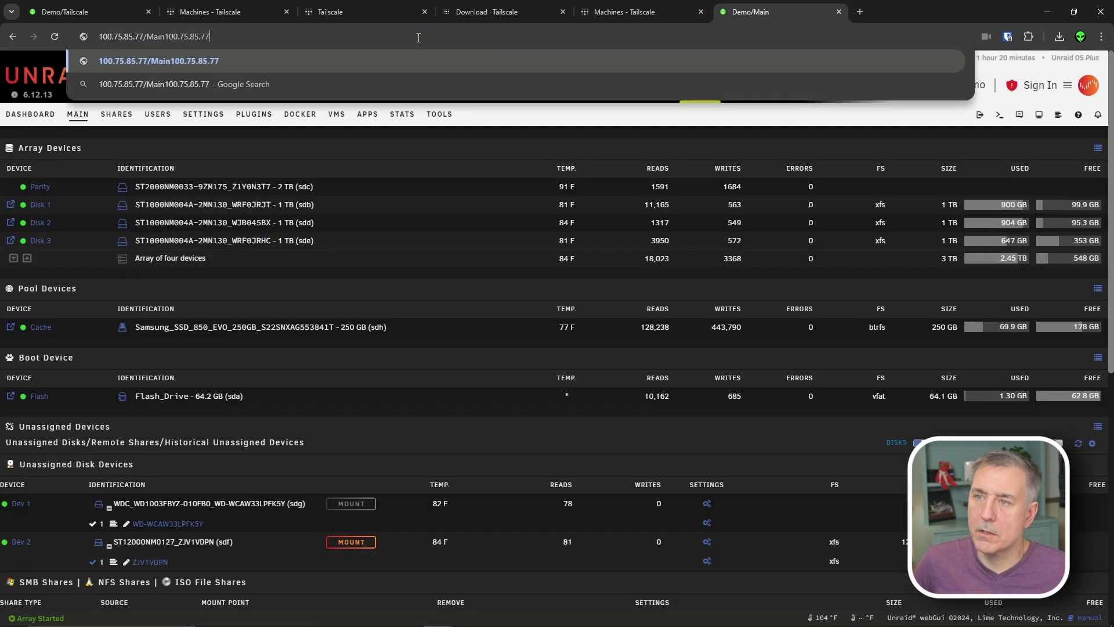
pyautogui.press('Left')
pyautogui.press('Left')
pyautogui.press('Escape')
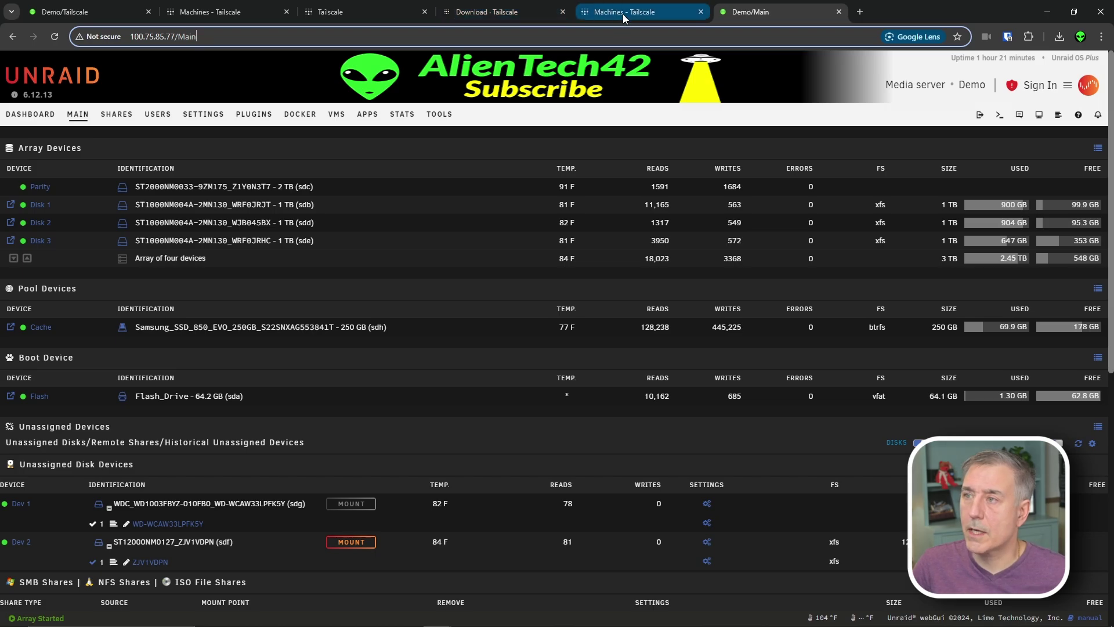
pyautogui.click(621, 14)
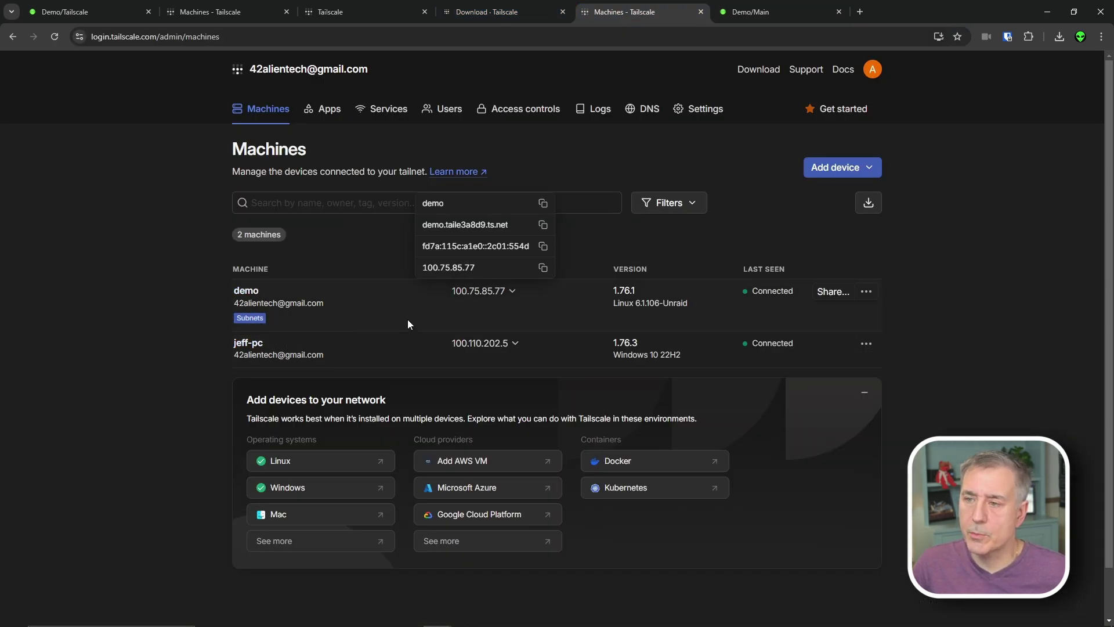
# - Rename the demo machine to demo-server with auto-generation from the OS hostname turned off
pyautogui.click(867, 291)
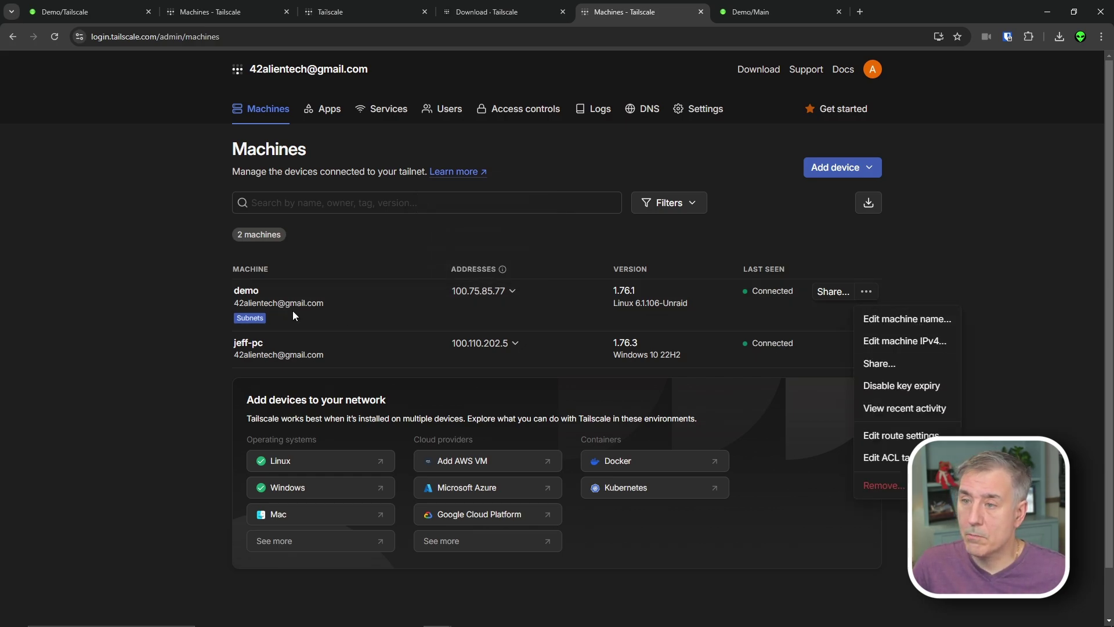
pyautogui.click(908, 321)
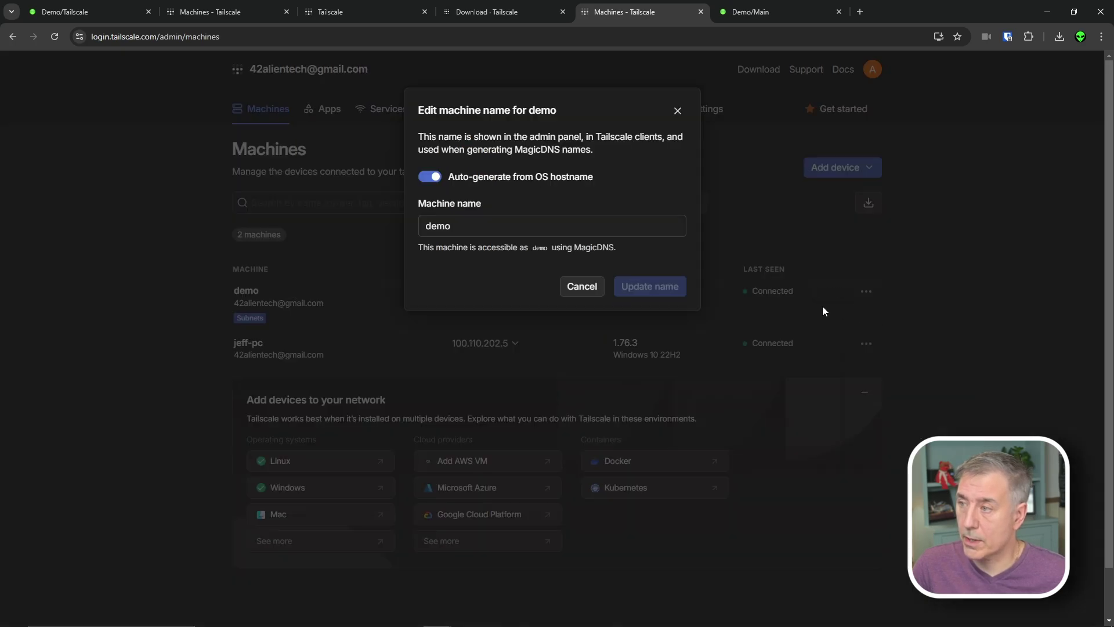
pyautogui.click(434, 180)
pyautogui.click(465, 225)
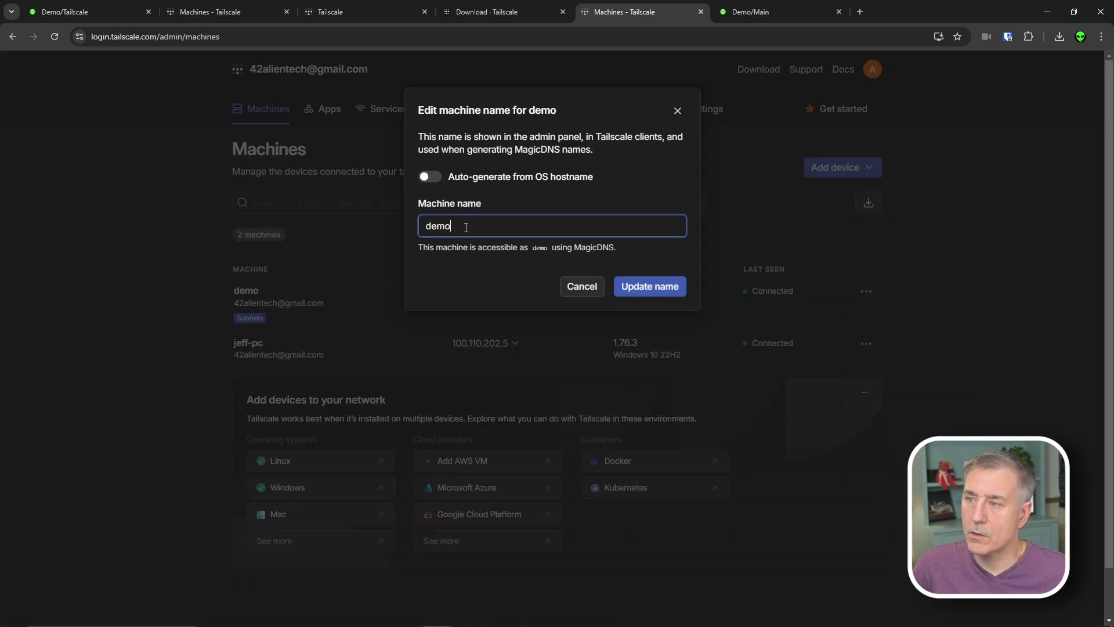
pyautogui.press('F11')
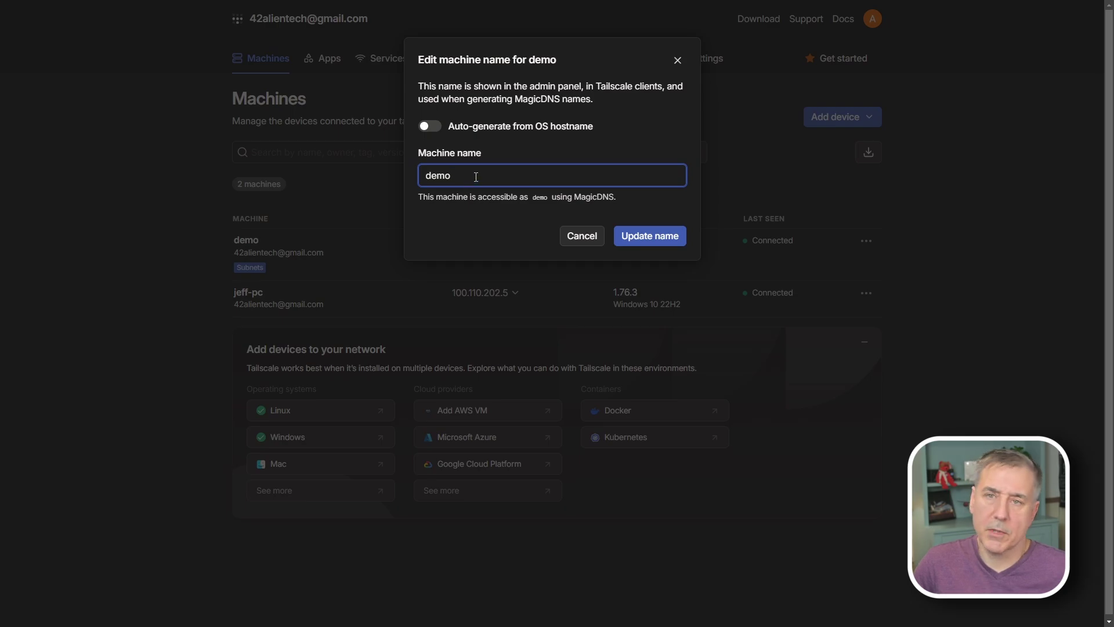
pyautogui.moveTo(476, 177); pyautogui.dragTo(424, 176)
pyautogui.write('demo-server')
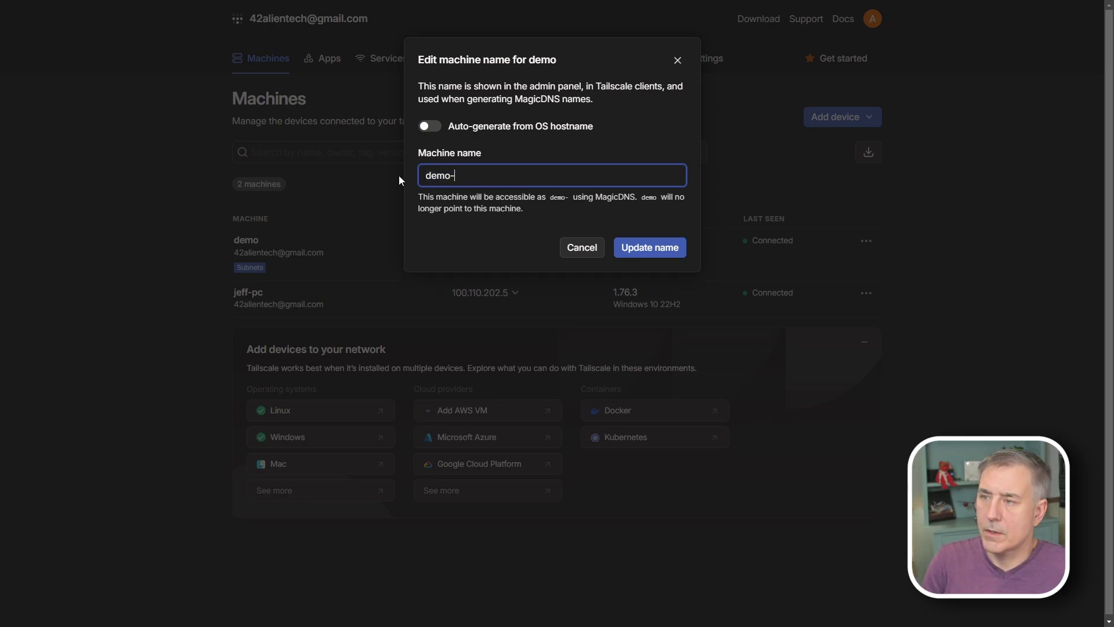
pyautogui.click(660, 243)
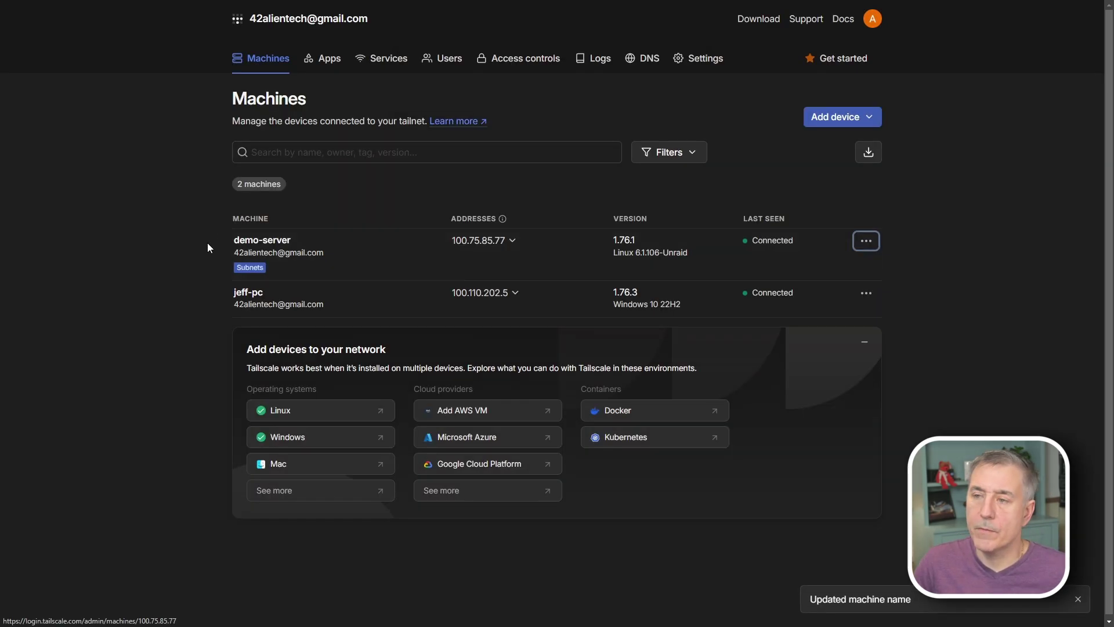
pyautogui.click(868, 240)
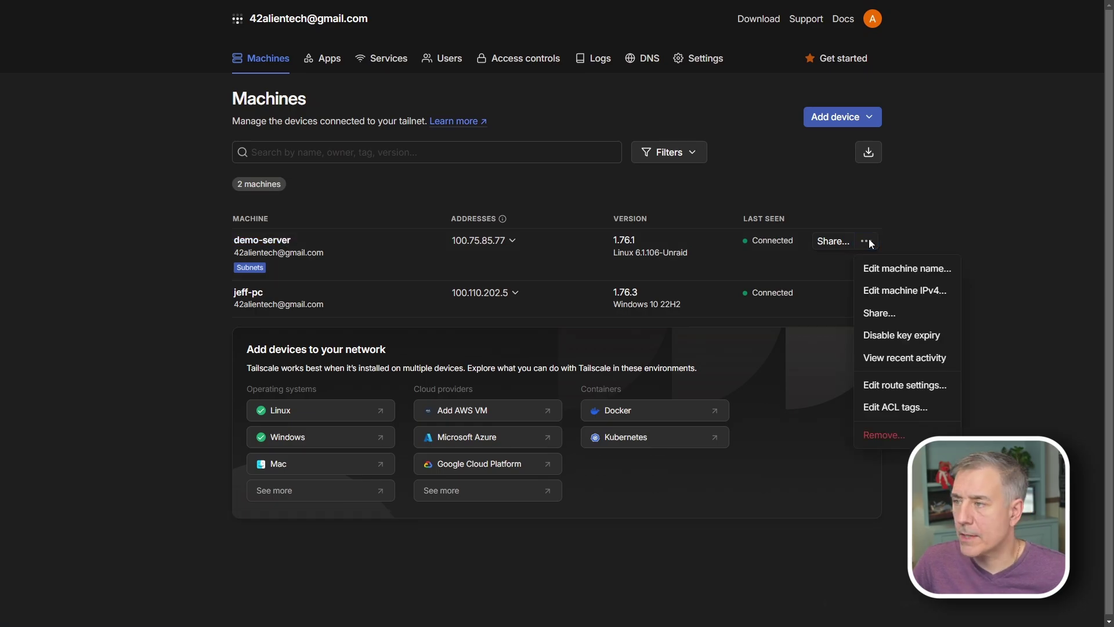
pyautogui.click(903, 290)
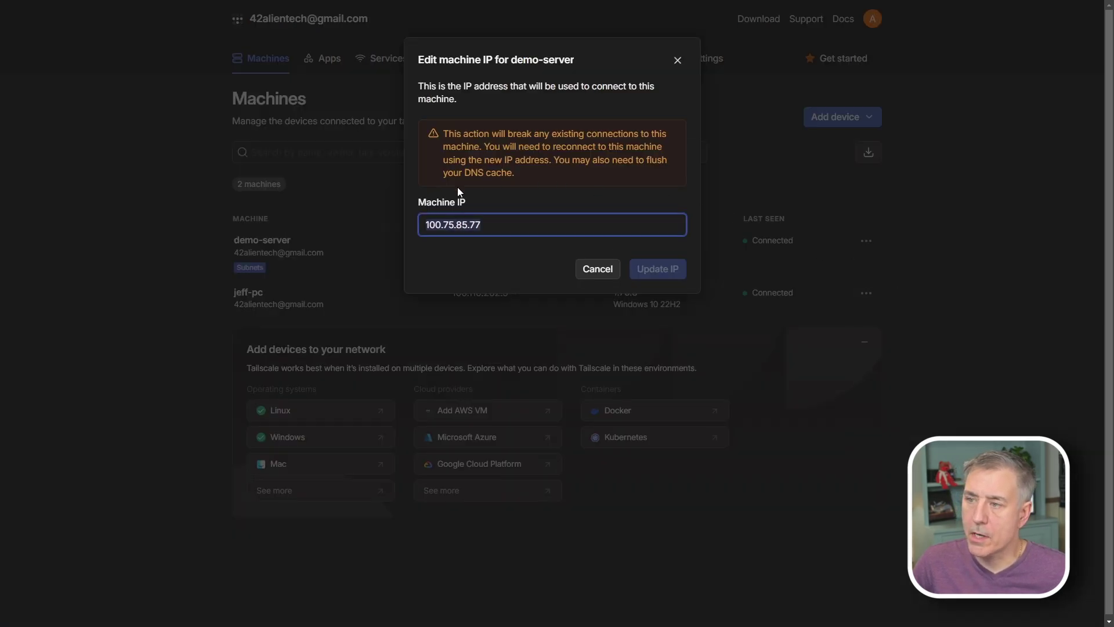
pyautogui.click(521, 228)
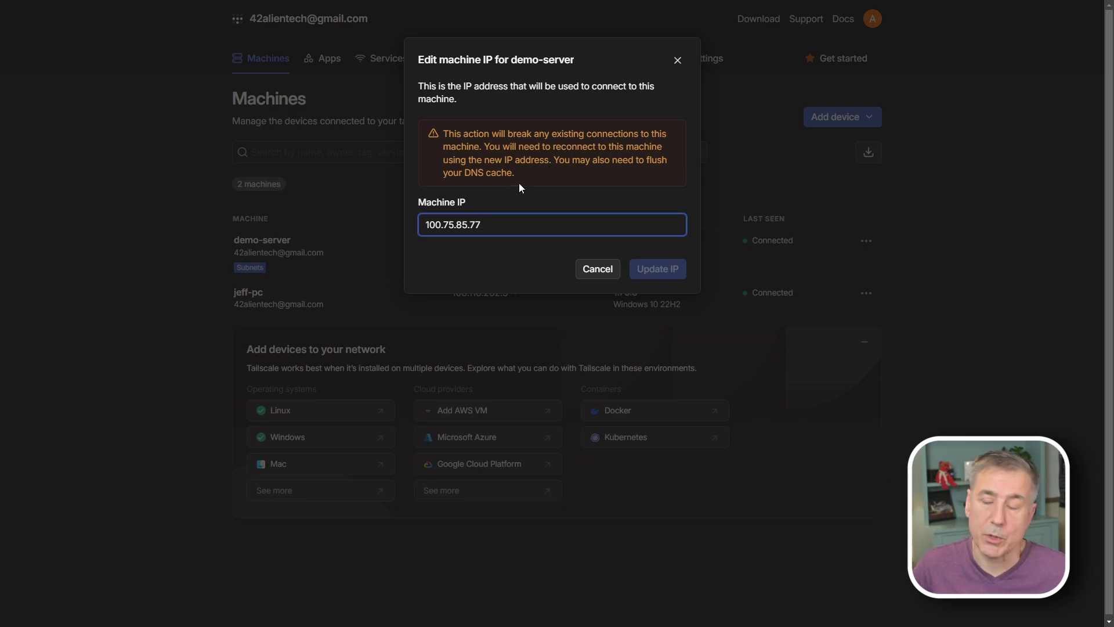
pyautogui.press('Escape')
pyautogui.click(868, 240)
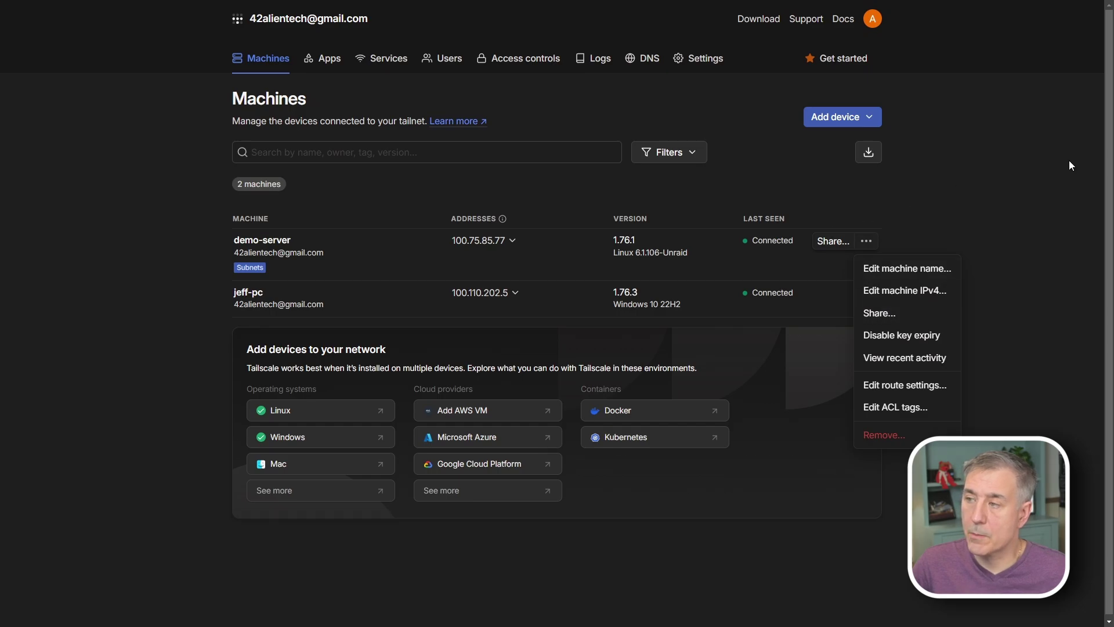
pyautogui.click(836, 239)
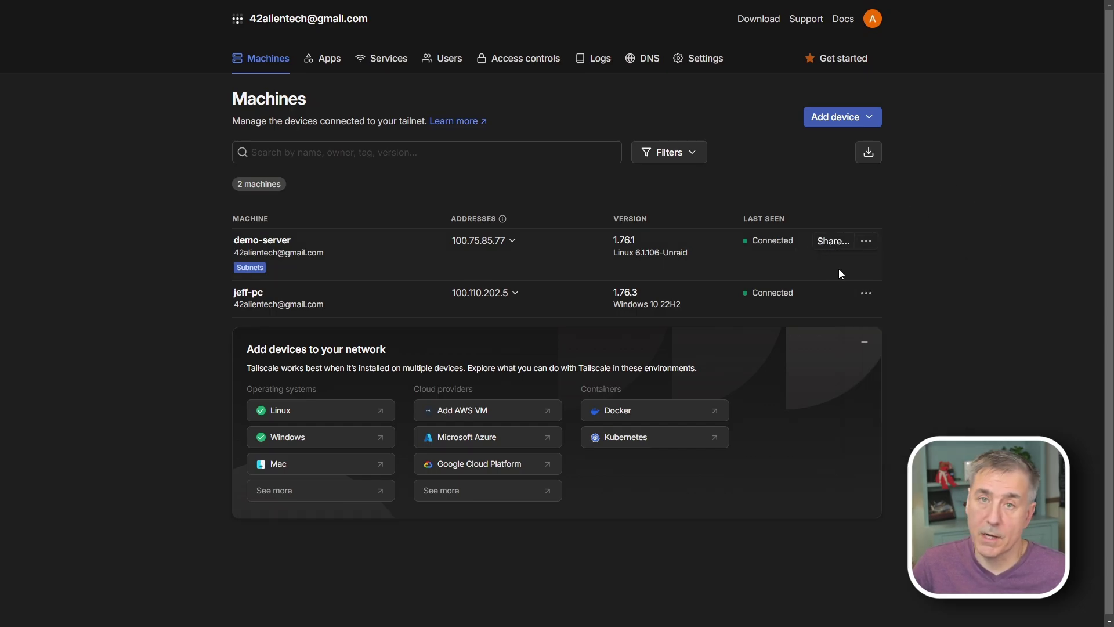
pyautogui.click(873, 248)
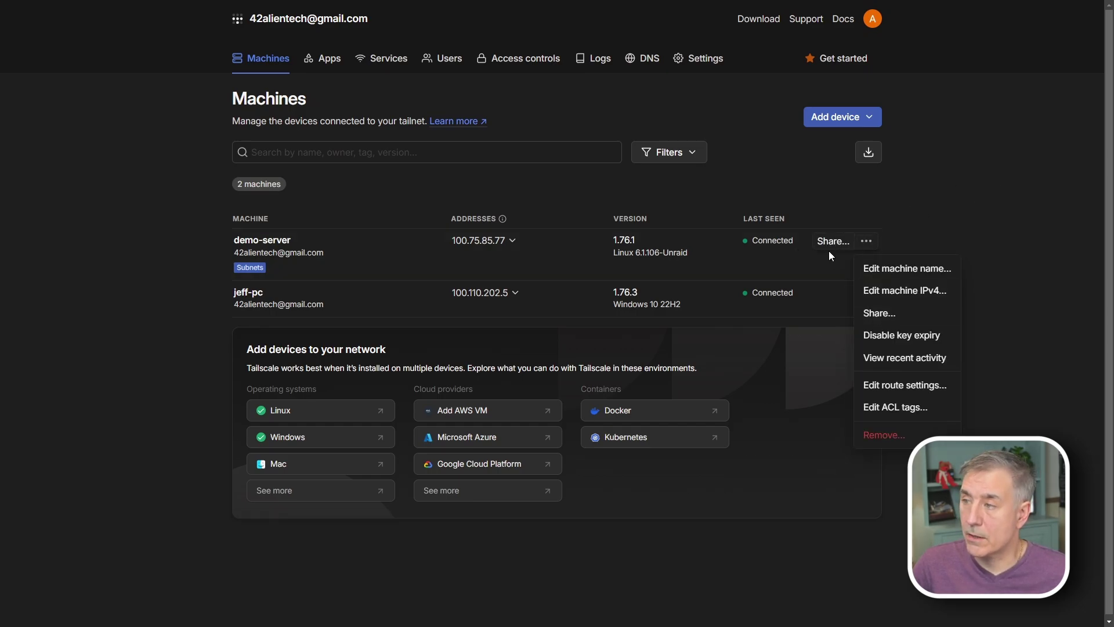
pyautogui.click(881, 315)
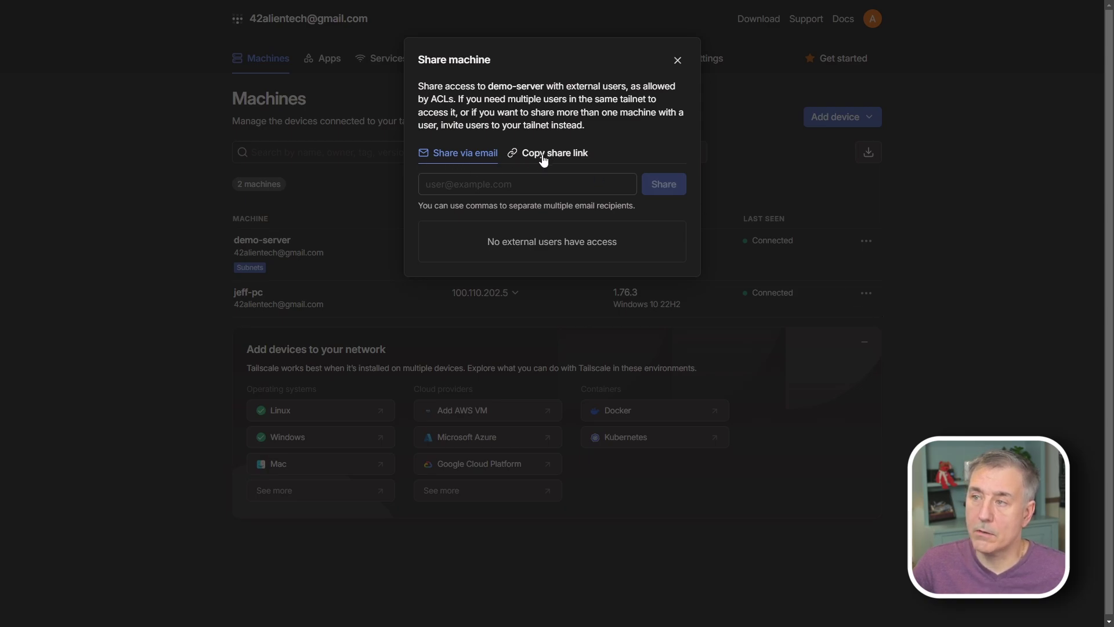
pyautogui.click(469, 191)
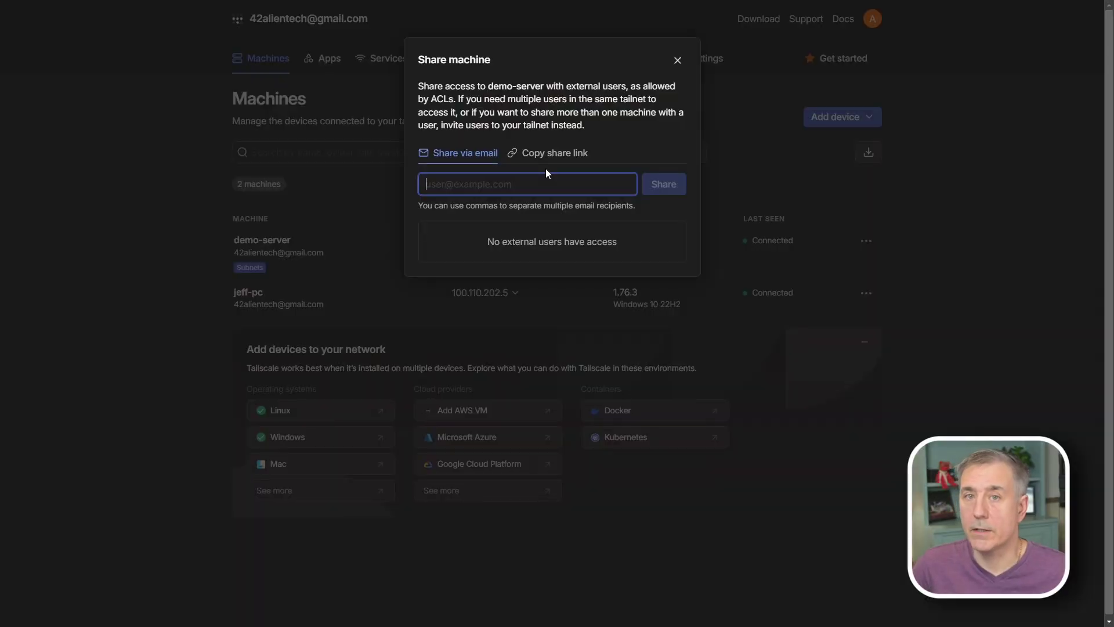
pyautogui.click(677, 62)
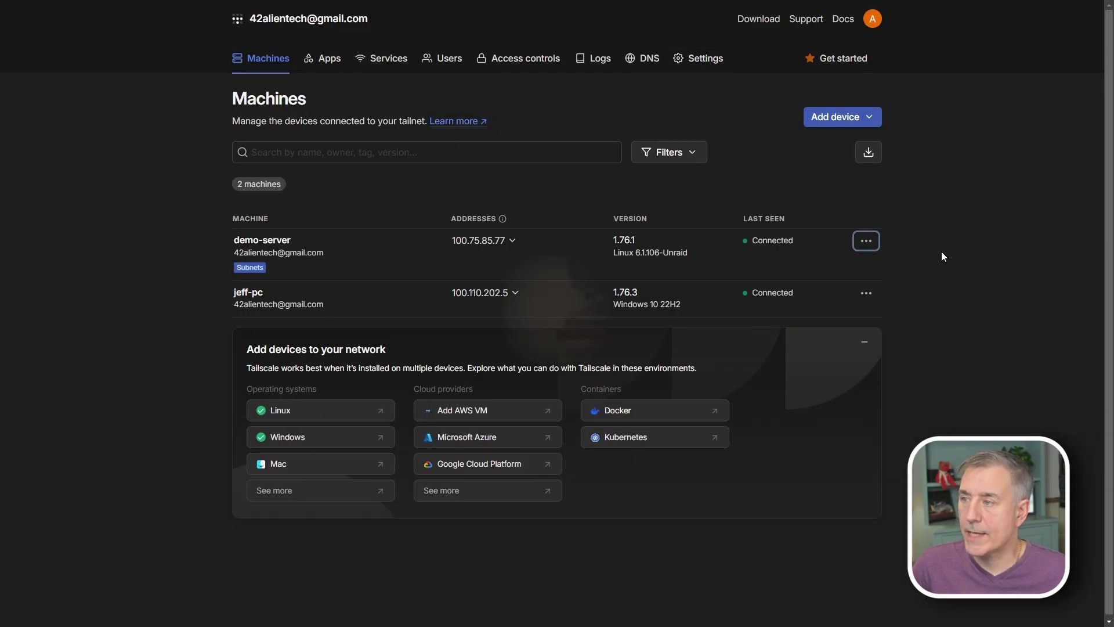